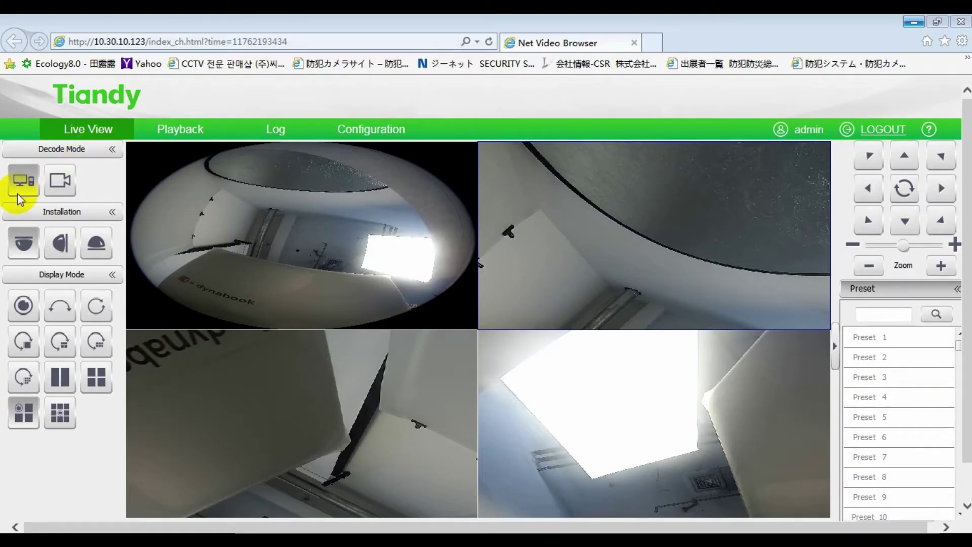
# Toggle Decode Mode from Hardware to Software and back to Hardware Decode for the four-channel view
pyautogui.click(59, 182)
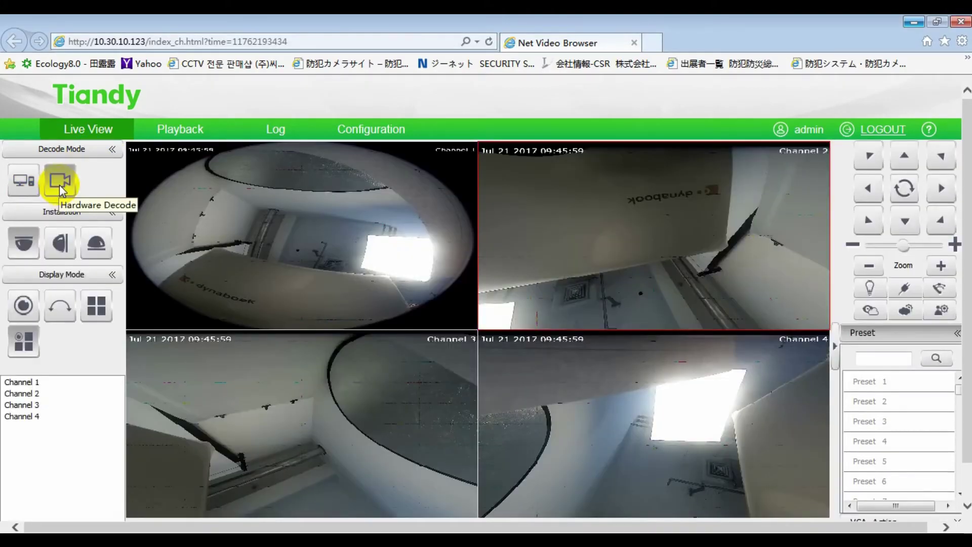
pyautogui.click(26, 186)
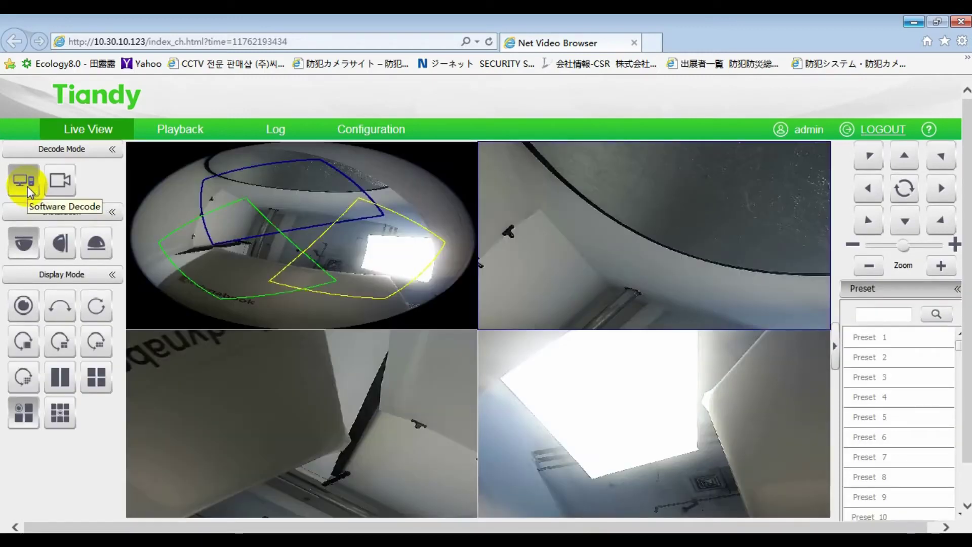
pyautogui.click(619, 201)
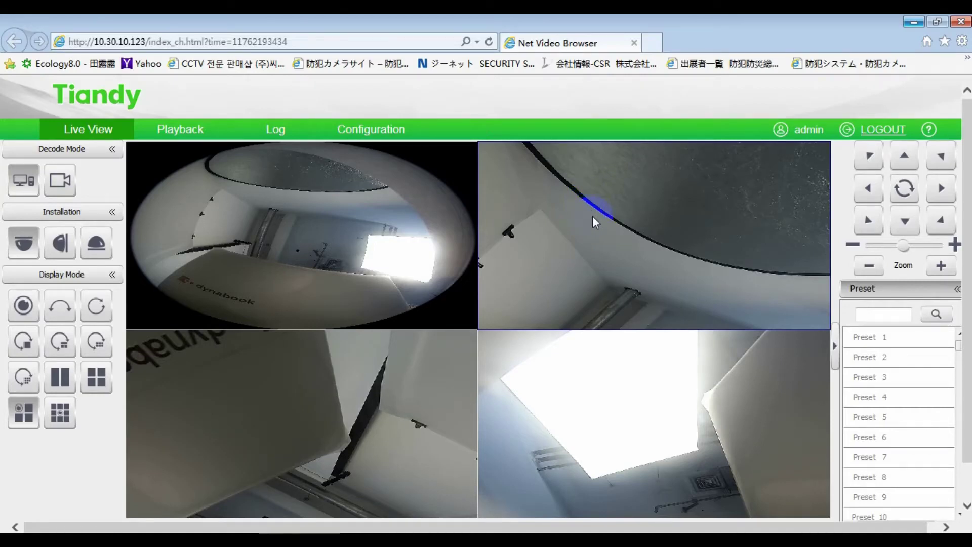
pyautogui.click(61, 180)
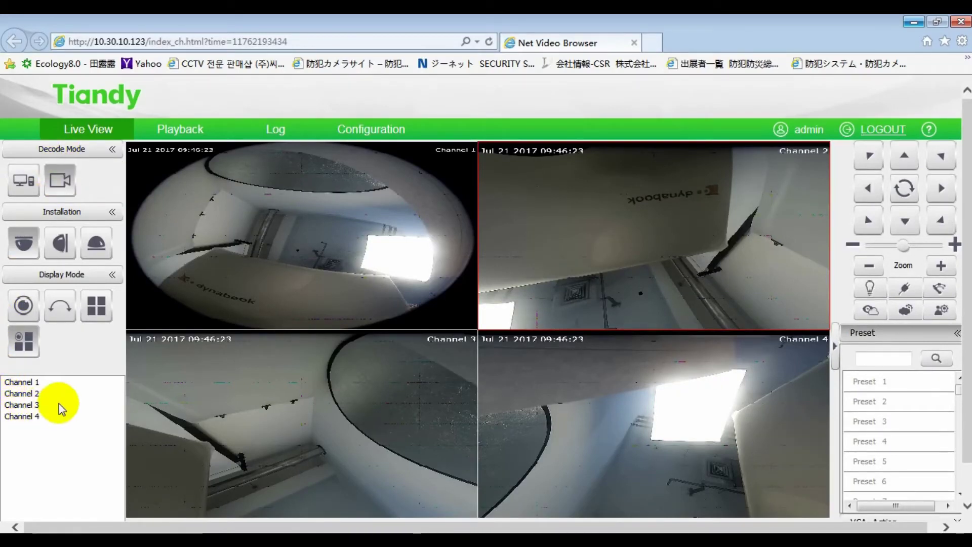
# Return to Software Decode and change the installation from Ceiling Mount to Wallmount
pyautogui.click(33, 183)
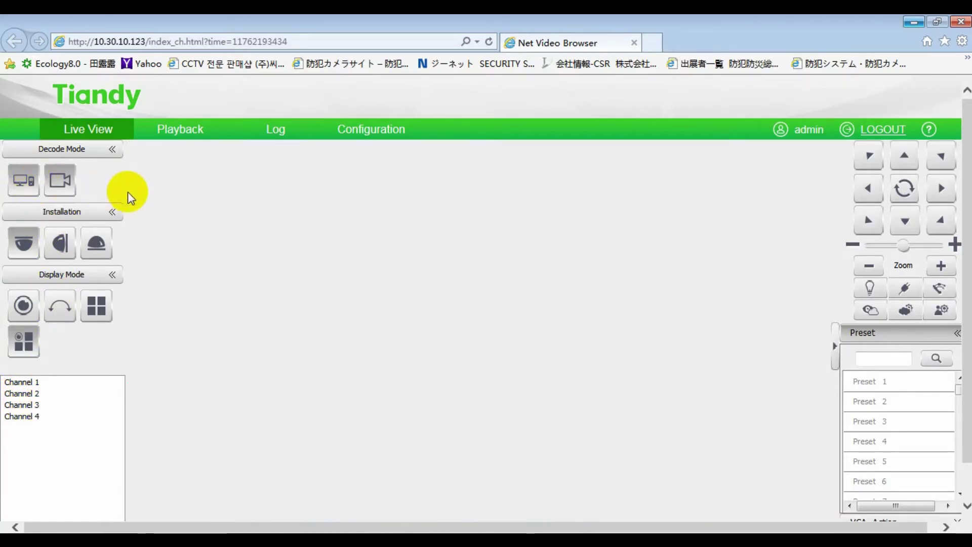
pyautogui.click(23, 242)
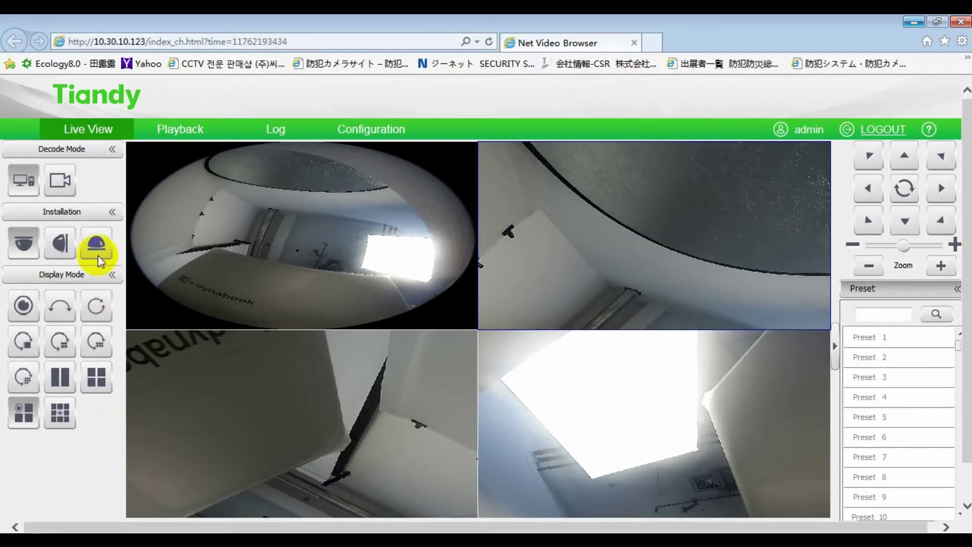
pyautogui.click(57, 249)
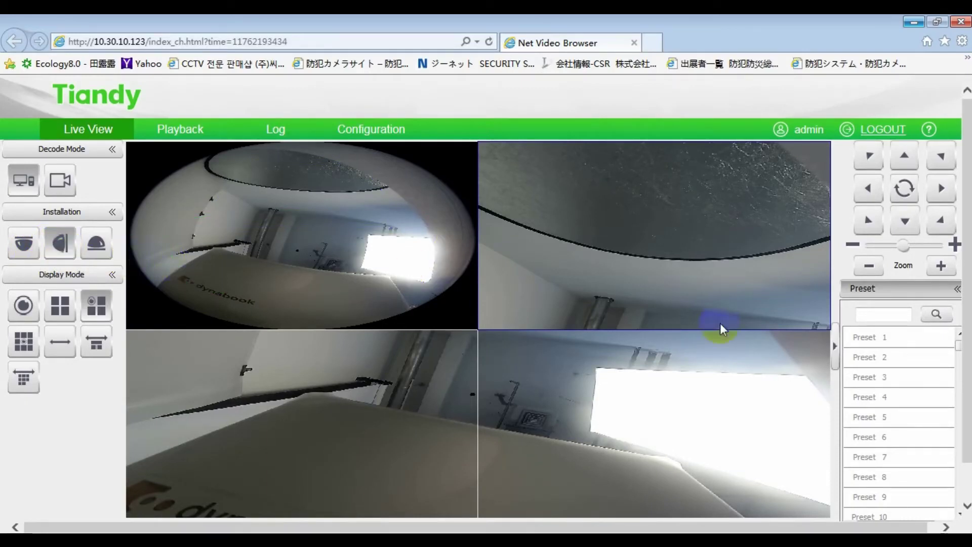
# Cycle through Fisheye, 4PTZ, Fisheye+3PTZ, Fisheye+8PTZ, Panoramic, Panoramic+3PTZ and Panoramic+8PTZ display modes
pyautogui.click(24, 305)
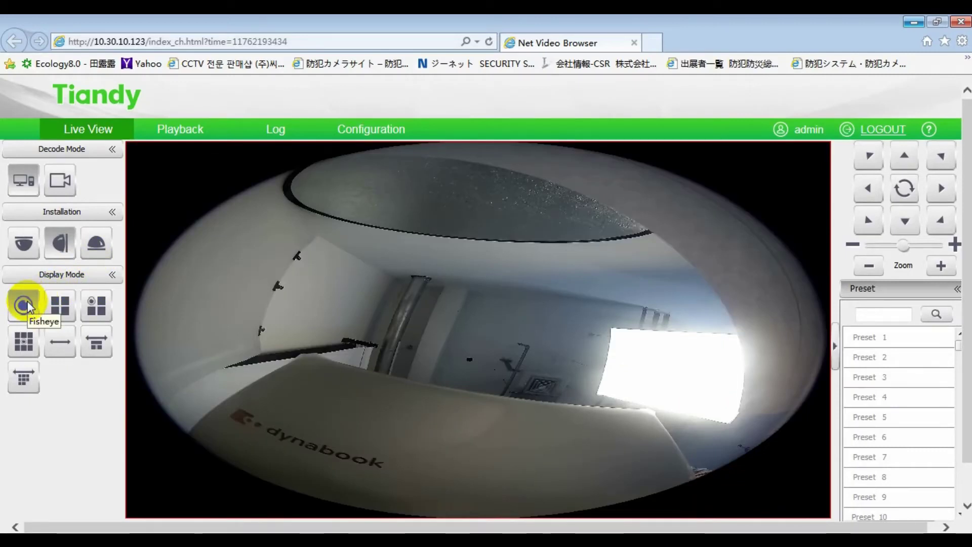
pyautogui.click(57, 307)
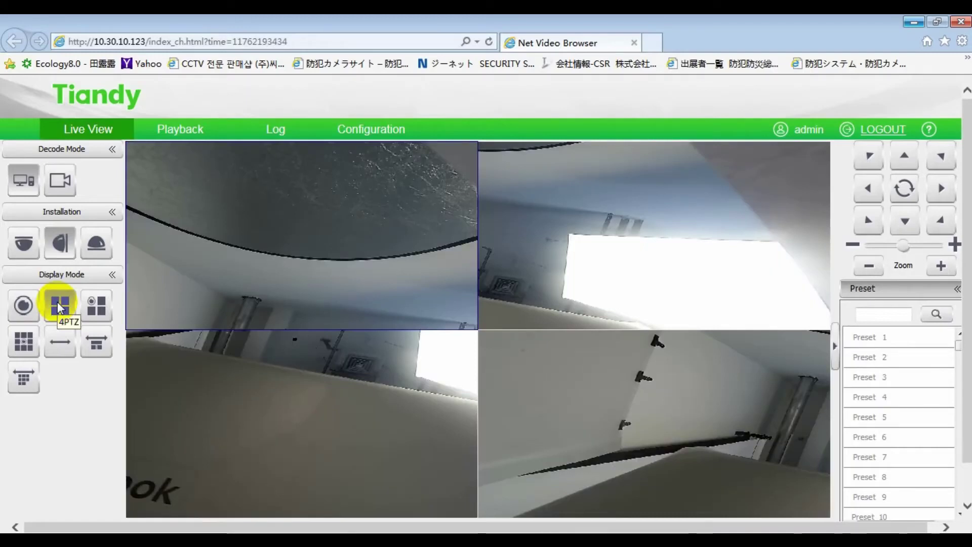
pyautogui.click(91, 306)
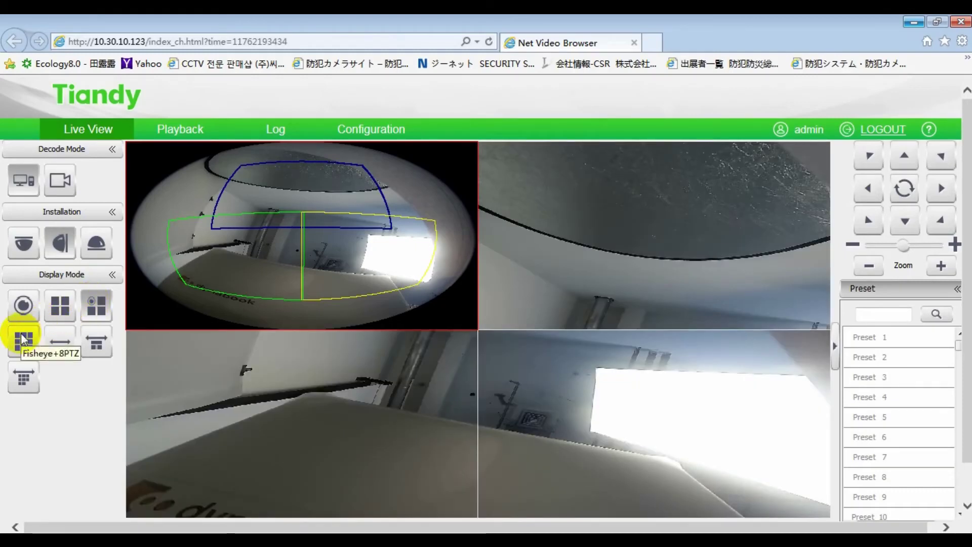
pyautogui.click(23, 338)
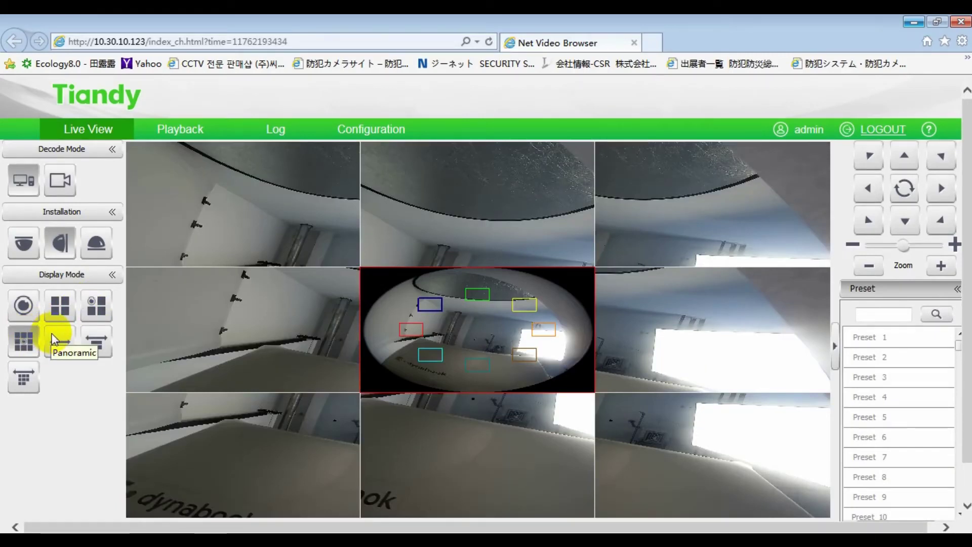
pyautogui.click(55, 340)
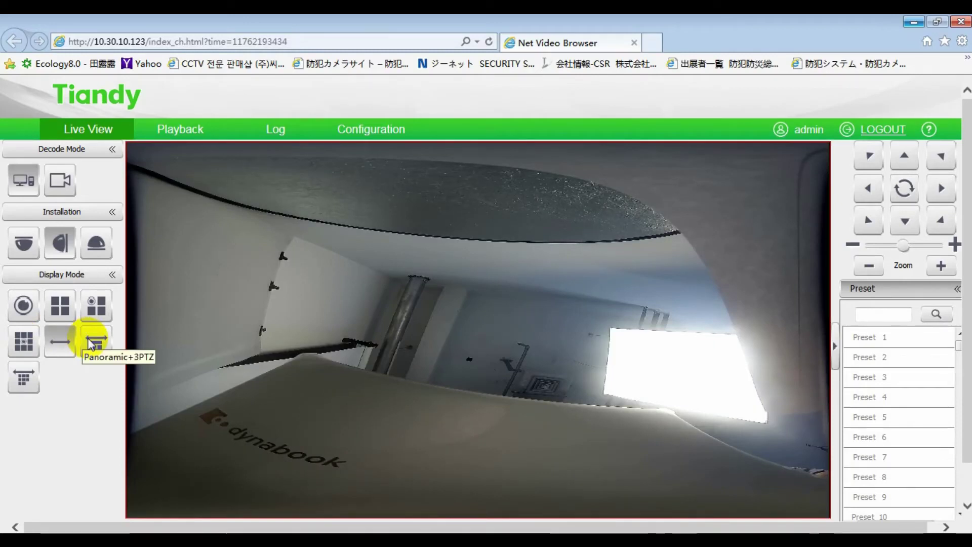
pyautogui.click(91, 343)
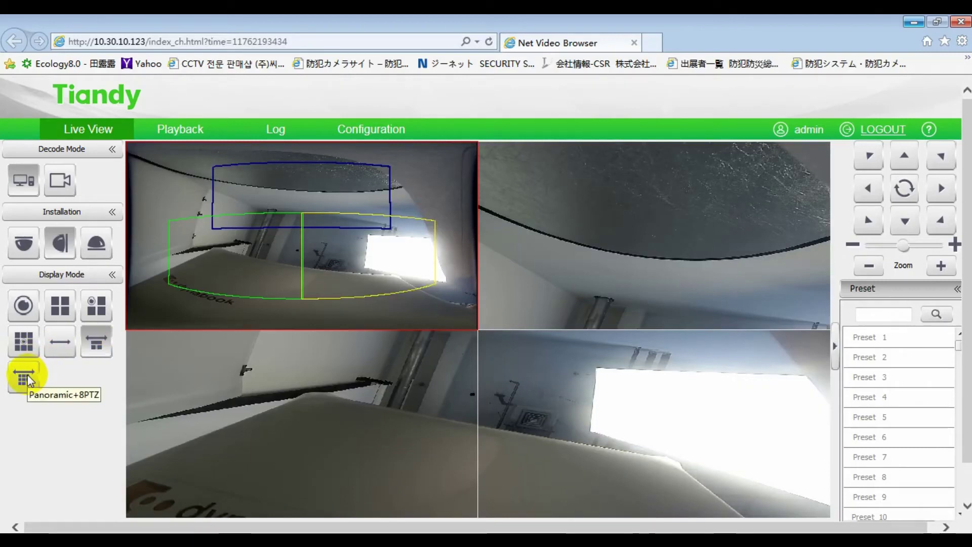
pyautogui.click(28, 377)
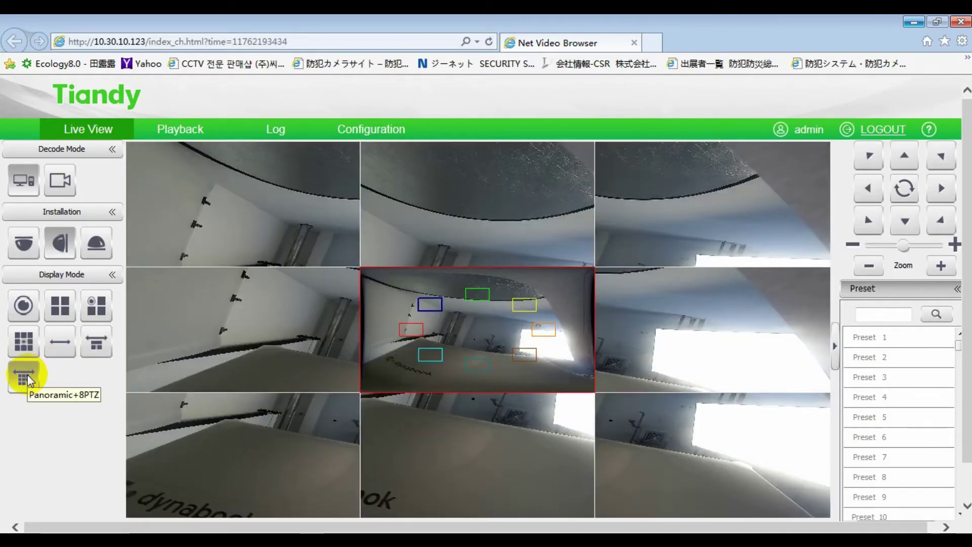
# Set desktop mount installation and view the Fisheye, 180 and 360 layouts
pyautogui.click(97, 252)
pyautogui.click(96, 249)
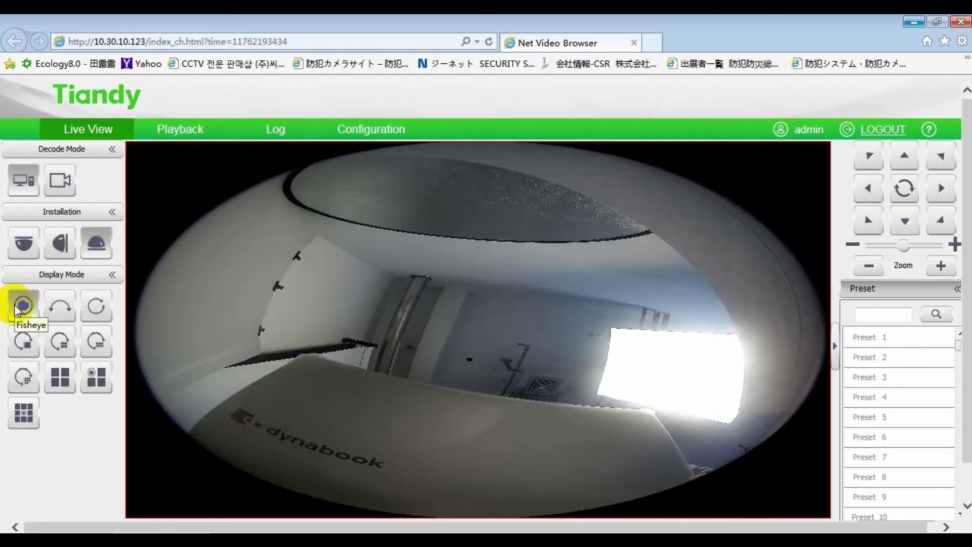
pyautogui.click(20, 306)
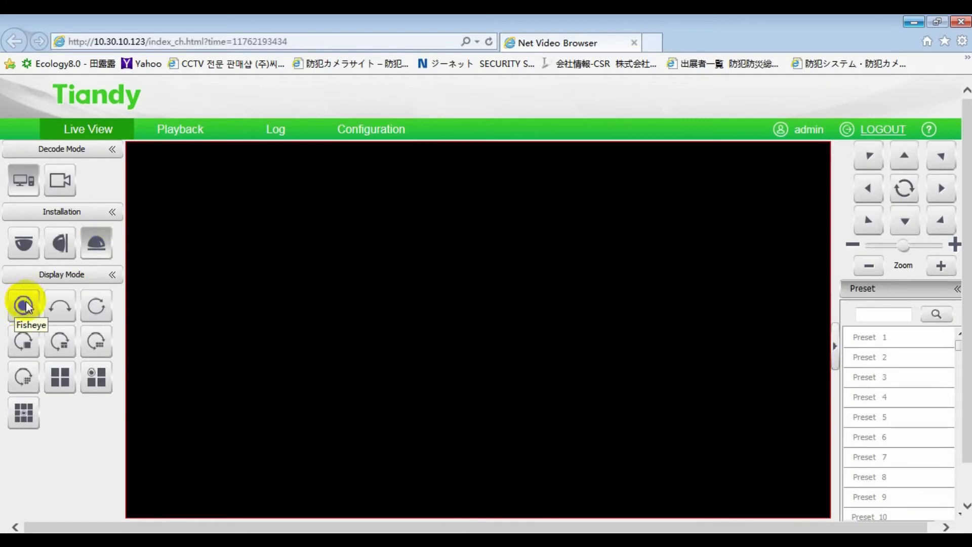
pyautogui.click(22, 311)
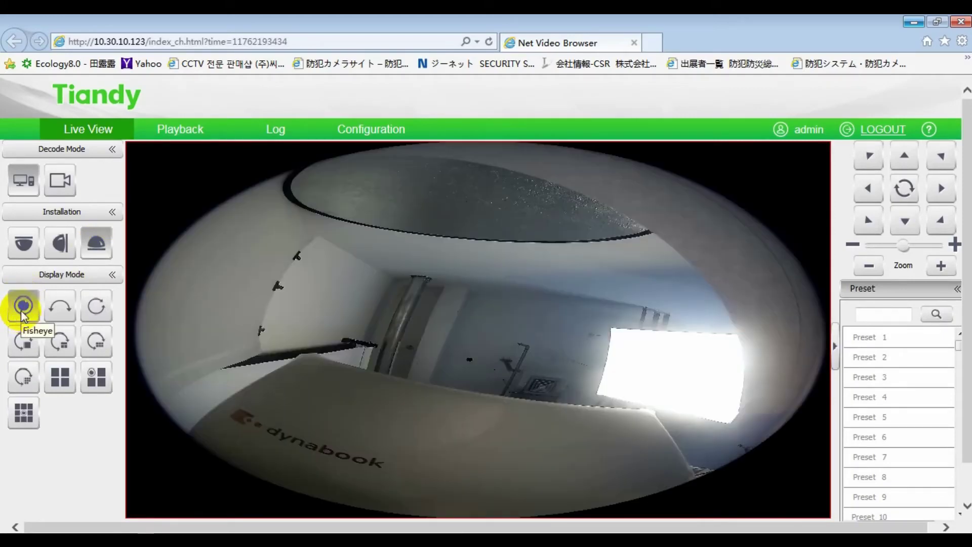
pyautogui.click(61, 309)
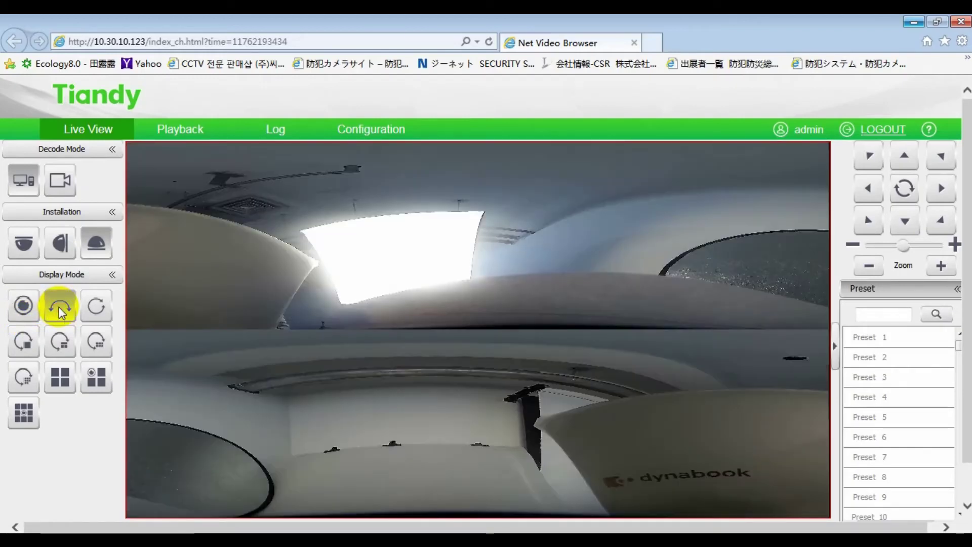
pyautogui.click(92, 309)
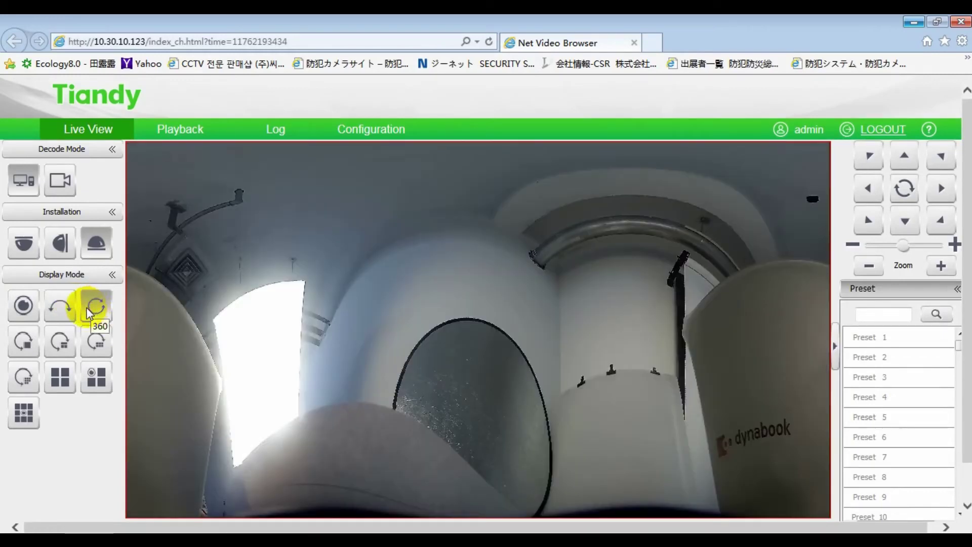
# Step through the 360+PTZ variants, 4PTZ and Fisheye+3PTZ, ending on Fisheye+8PTZ
pyautogui.click(19, 339)
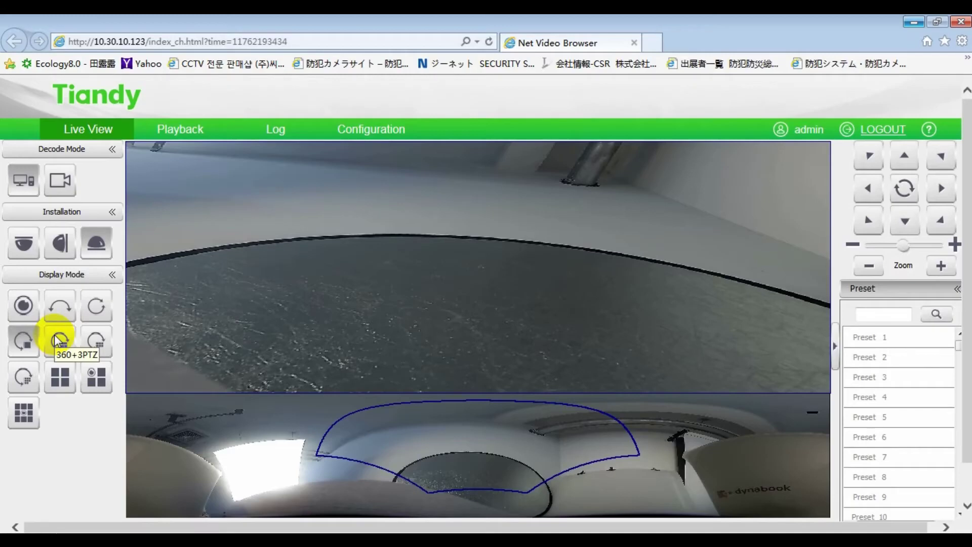
pyautogui.click(59, 340)
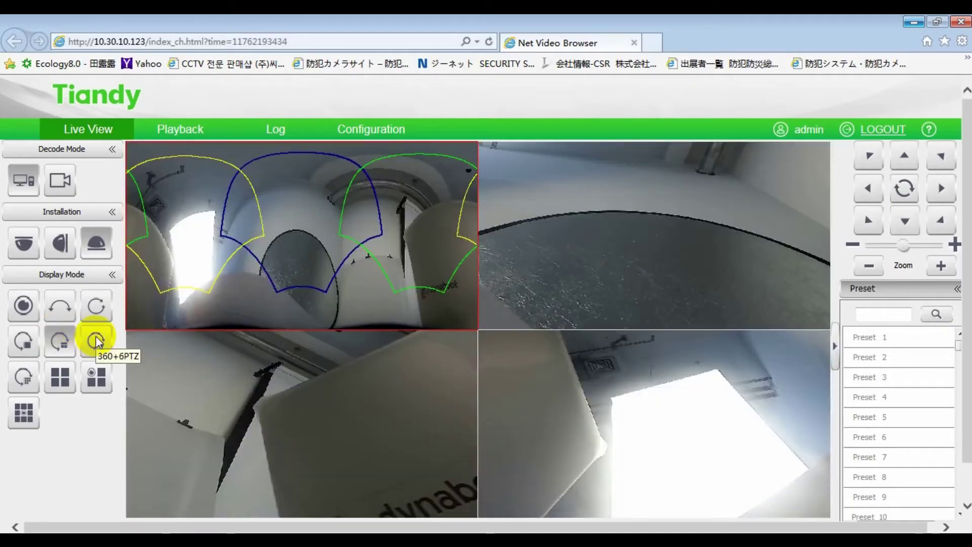
pyautogui.click(96, 340)
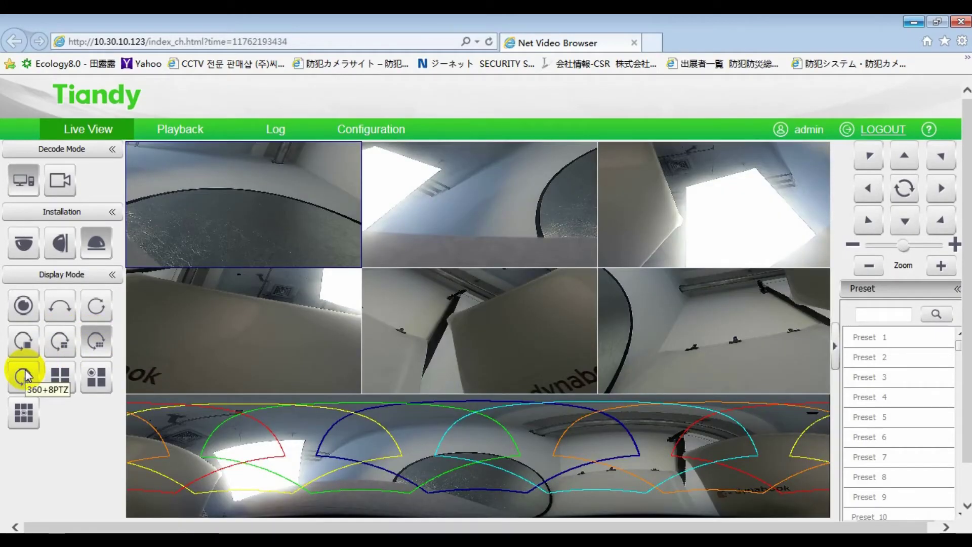
pyautogui.click(24, 376)
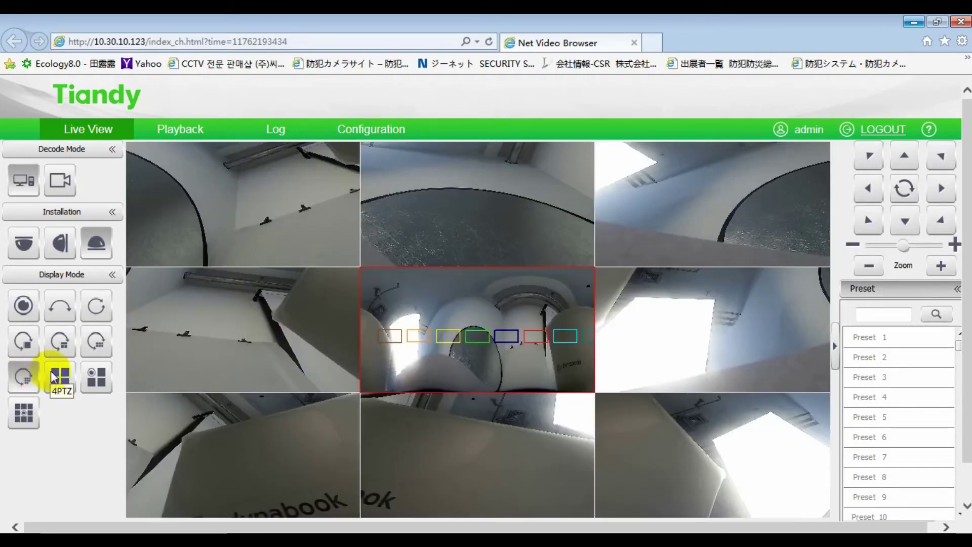
pyautogui.click(53, 376)
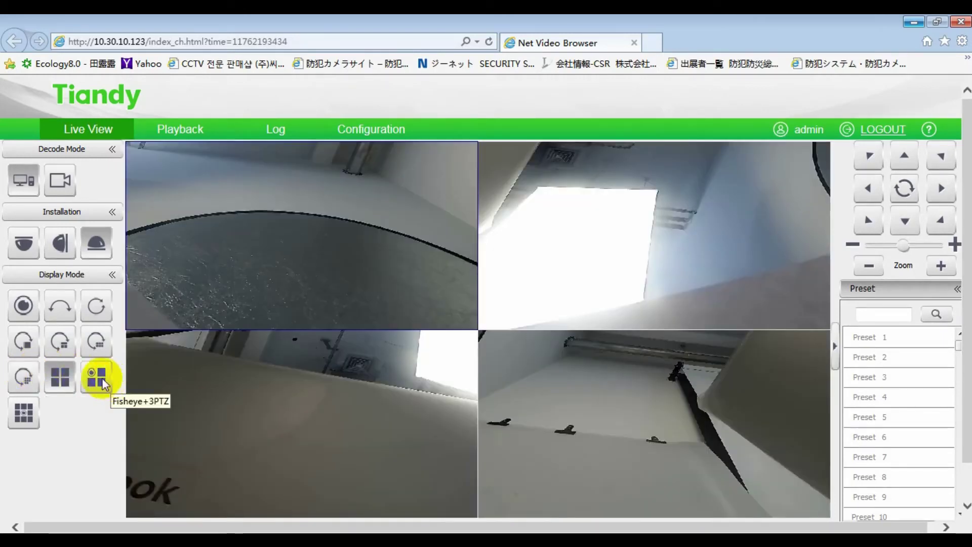
pyautogui.click(101, 376)
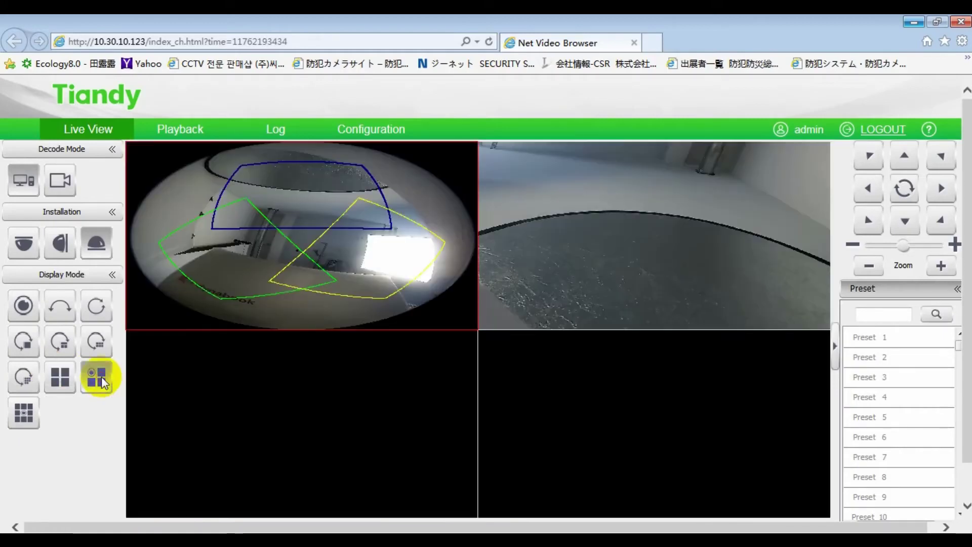
pyautogui.click(18, 417)
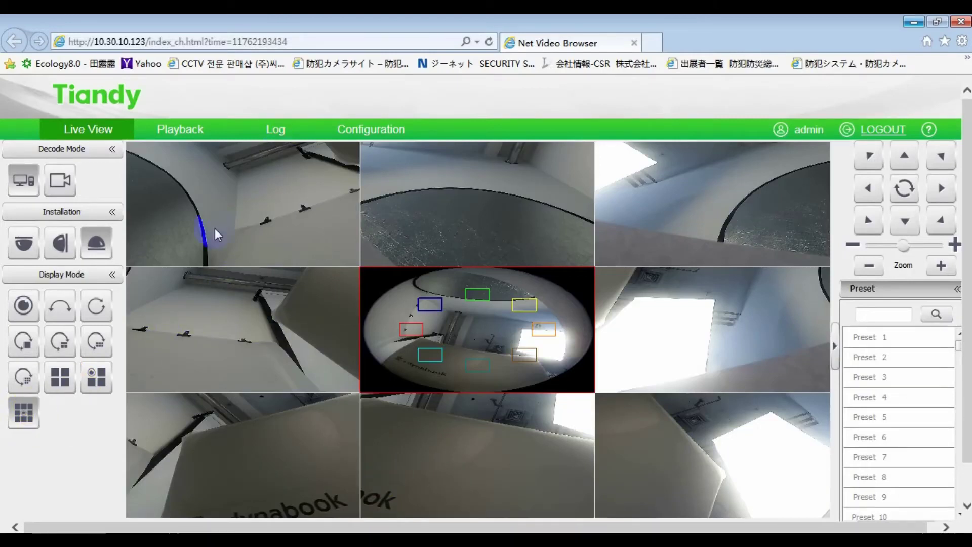
pyautogui.click(446, 278)
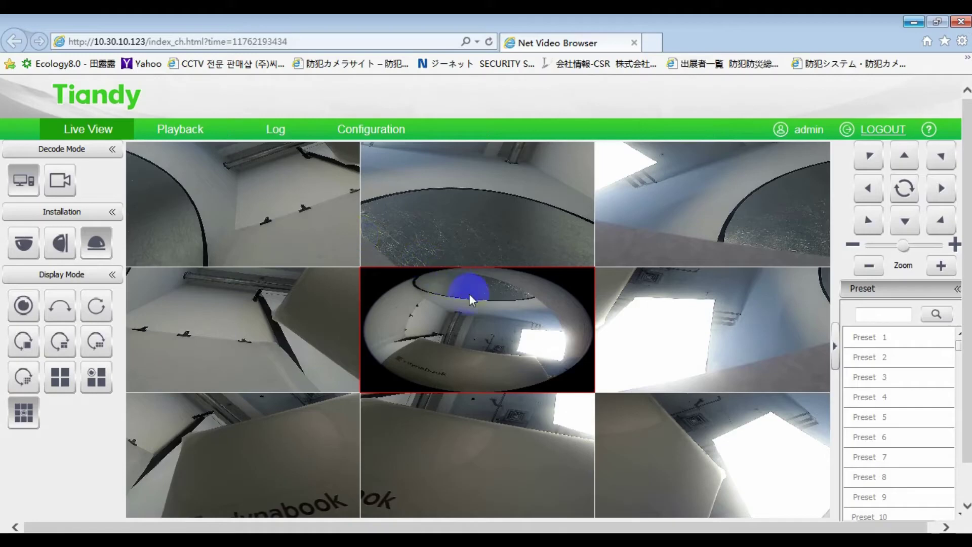
# Set ceiling mount installation, then return to Hardware Decode for the four-channel view
pyautogui.click(24, 245)
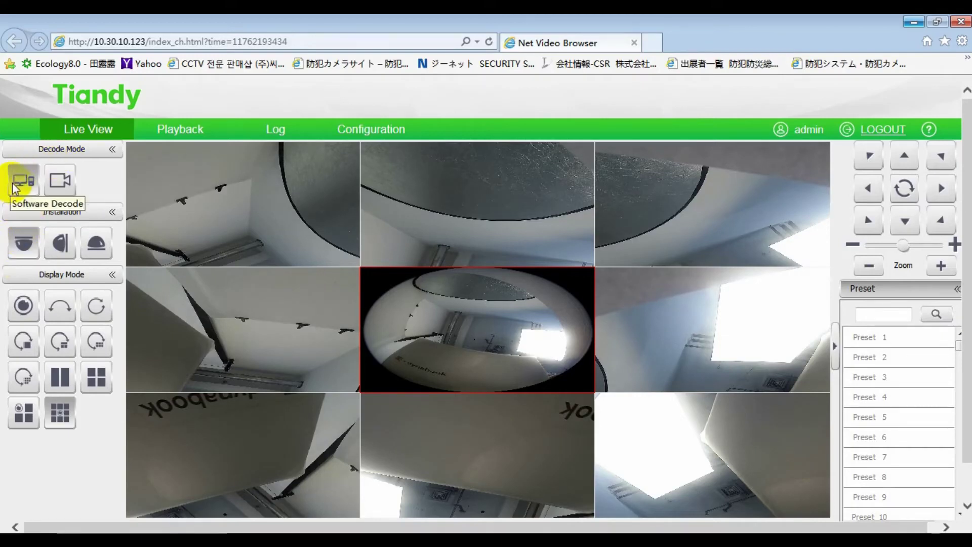
pyautogui.click(57, 182)
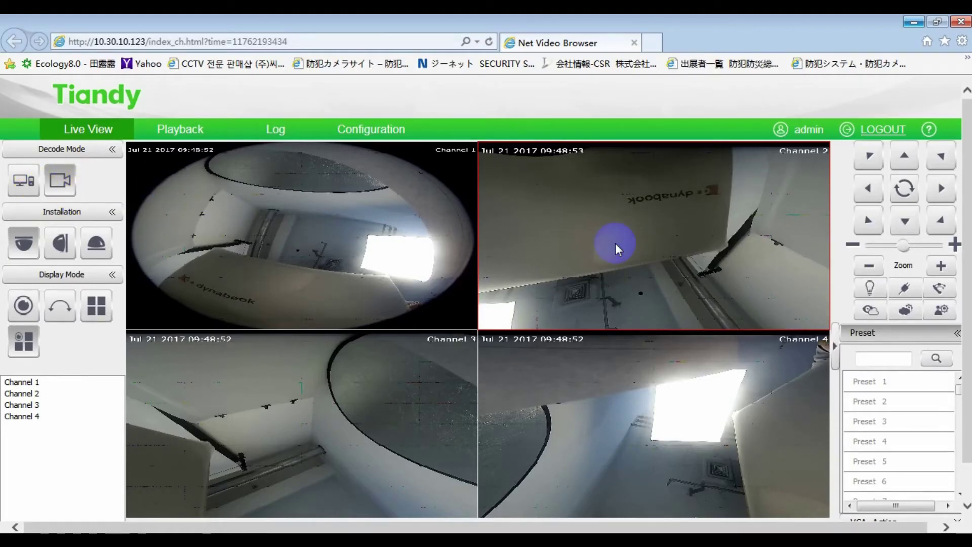
# Select Channel 2 and pan its camera left with four PTZ presses
pyautogui.click(722, 198)
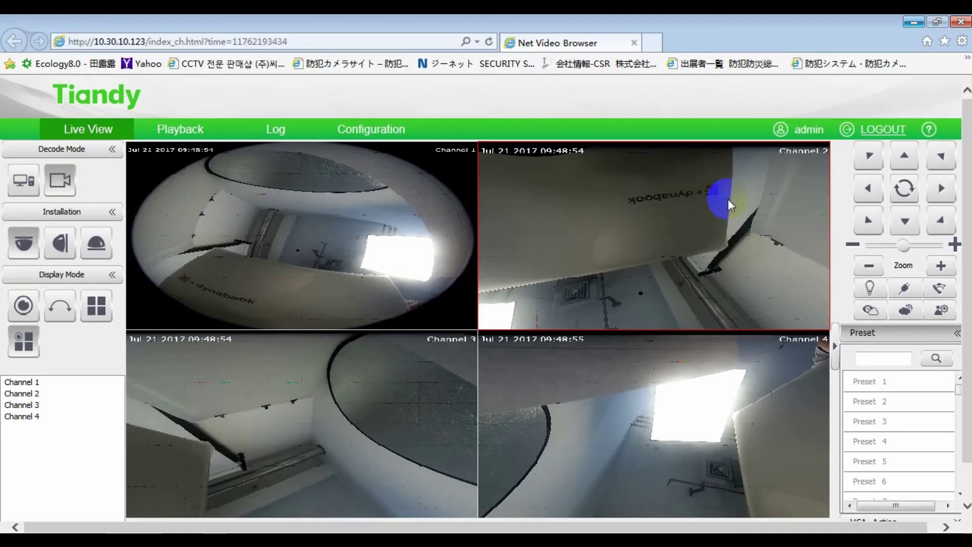
pyautogui.click(869, 190)
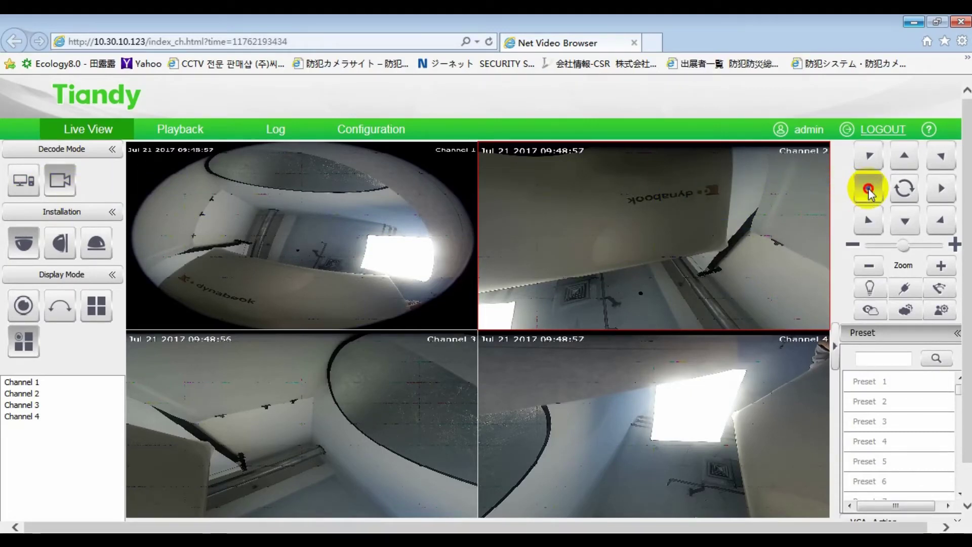
pyautogui.click(869, 190)
pyautogui.click(869, 190)
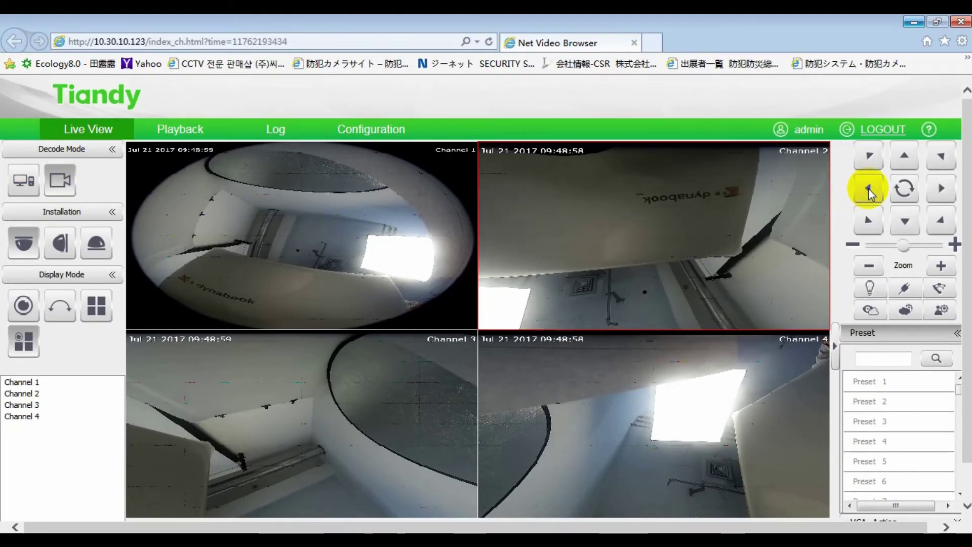
pyautogui.click(869, 190)
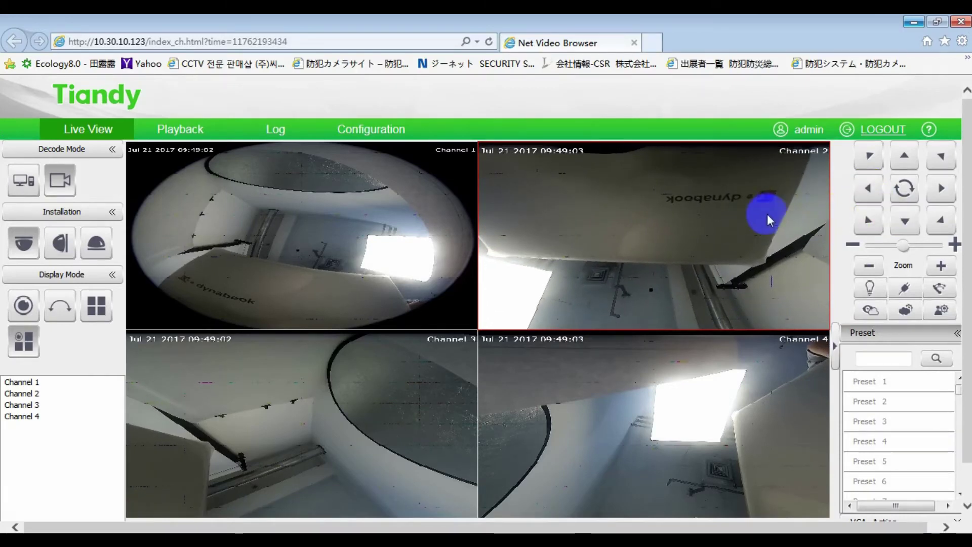
# Expand Channel 2 to full screen and tilt its view downward
pyautogui.moveTo(764, 213); pyautogui.dragTo(739, 213)
pyautogui.doubleClick(740, 213)
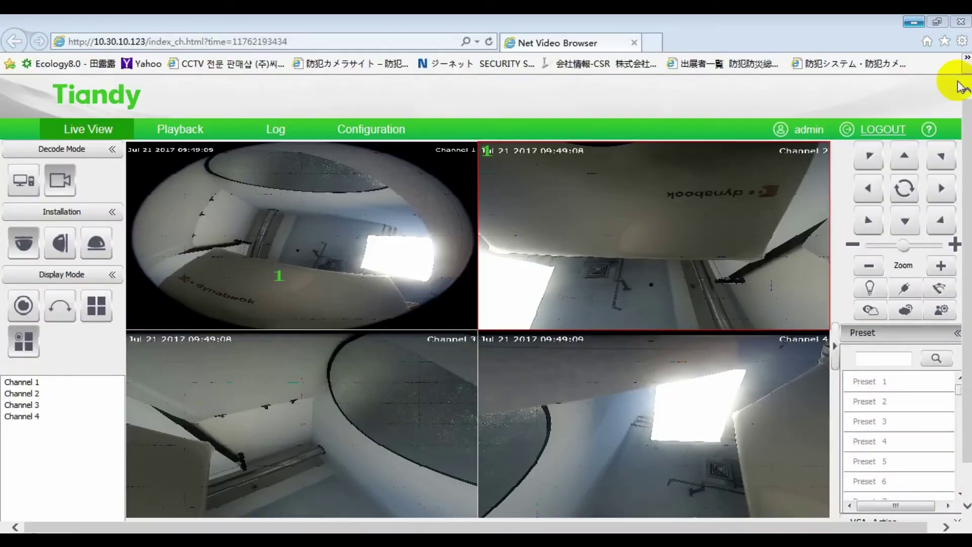
pyautogui.click(901, 224)
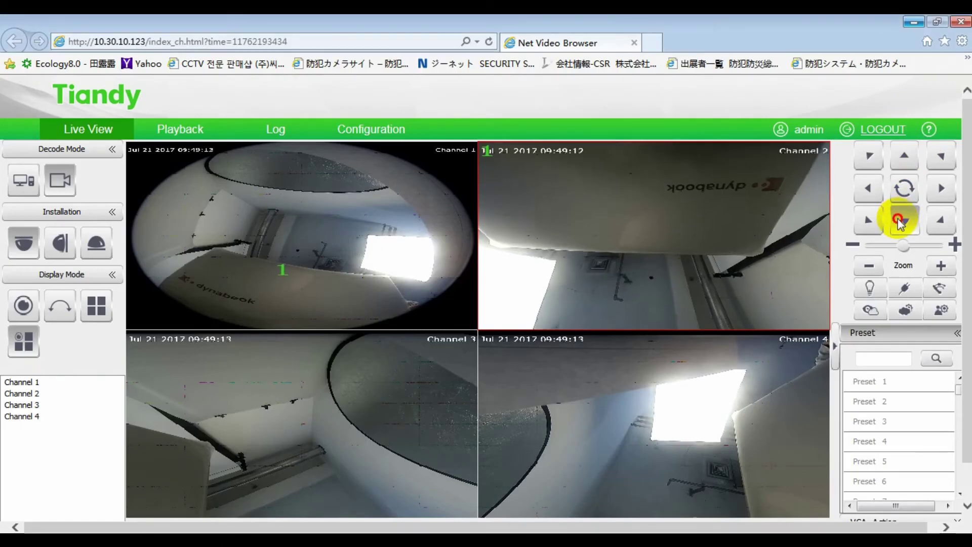
pyautogui.click(899, 222)
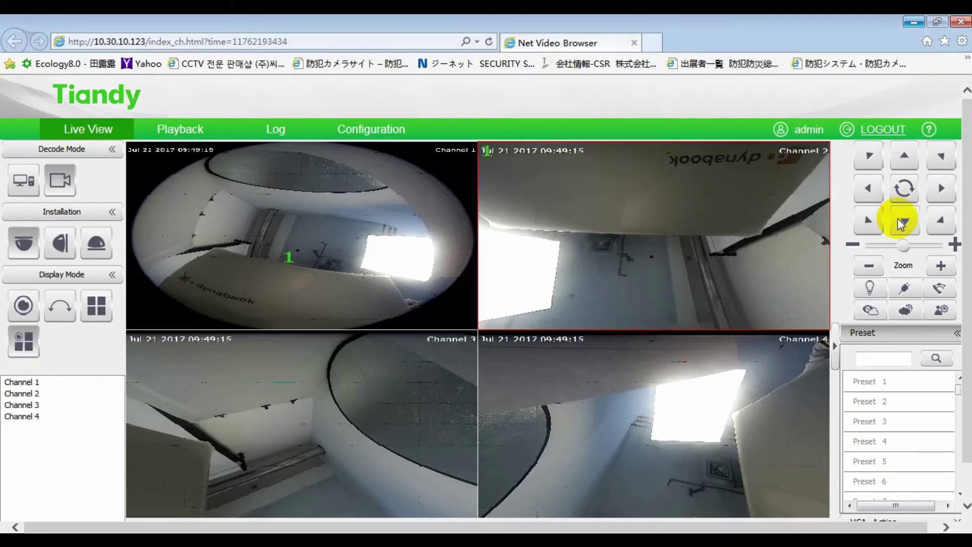
# Set S+ to Enable for Channel 1's 1st Stream on the Stream Set page
pyautogui.click(174, 130)
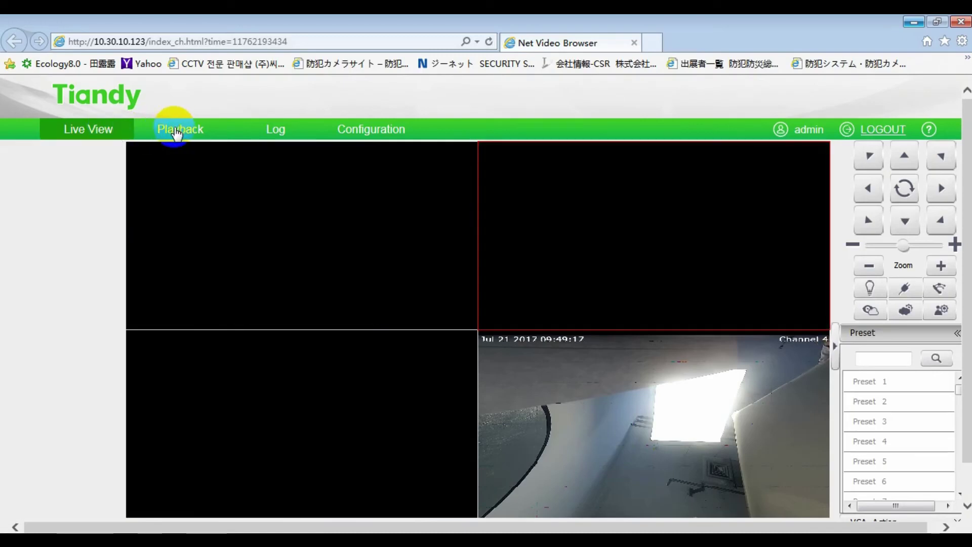
pyautogui.rightClick(162, 434)
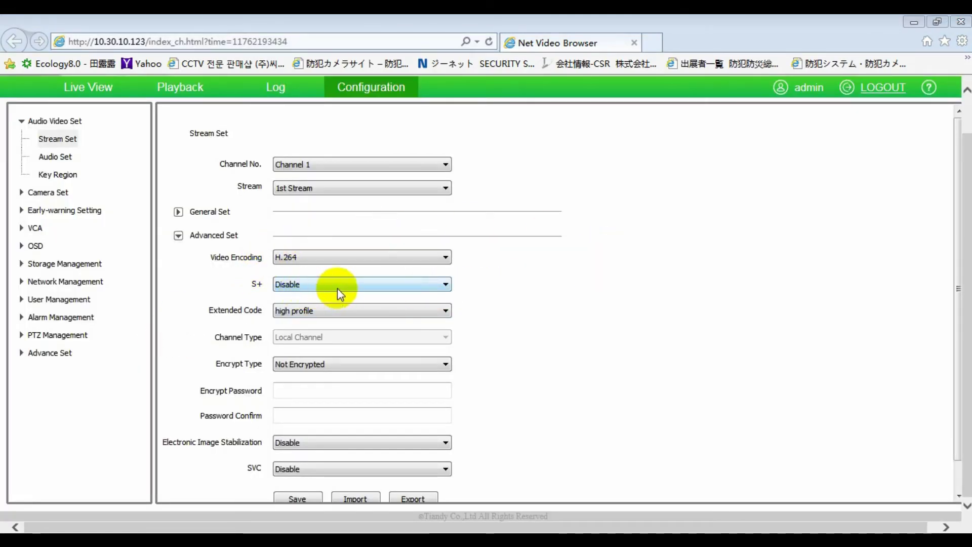
pyautogui.click(381, 283)
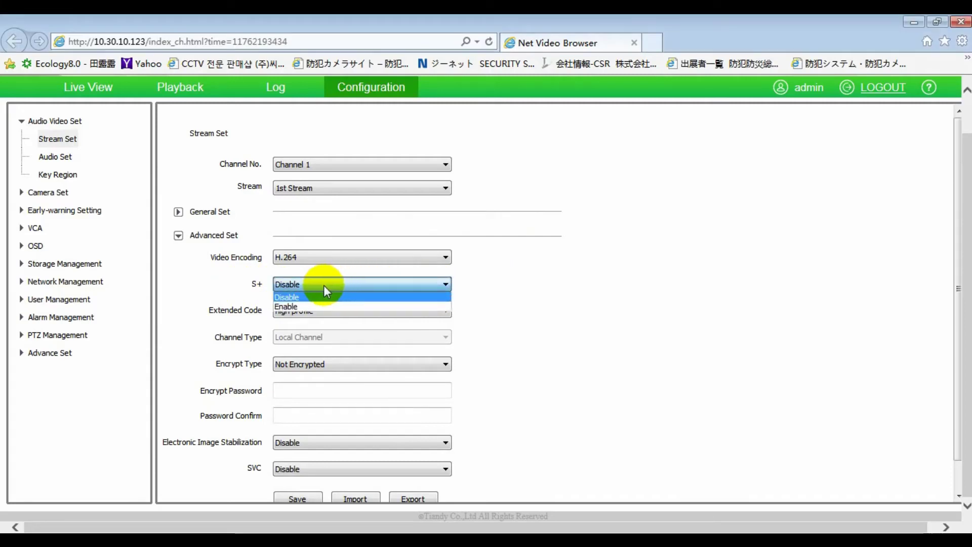
pyautogui.click(299, 305)
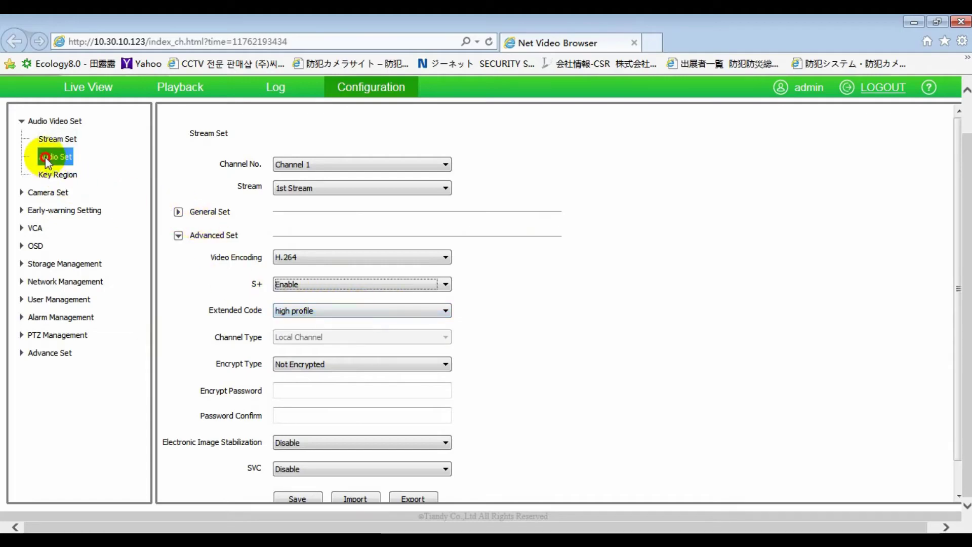
# On Channel 1's Audio Set, keep MicIn, G.711A and 8kHz, and set Echo suppression to ON
pyautogui.click(59, 157)
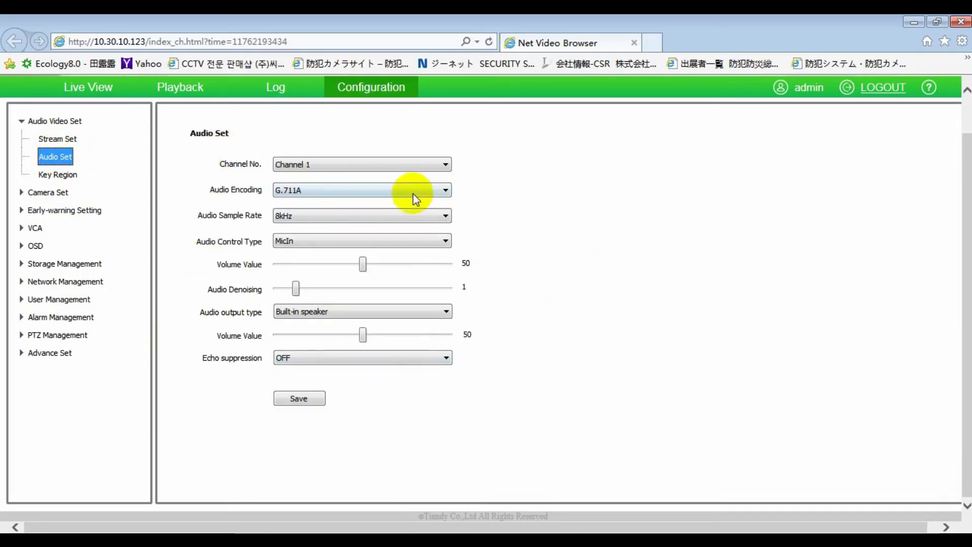
pyautogui.click(347, 241)
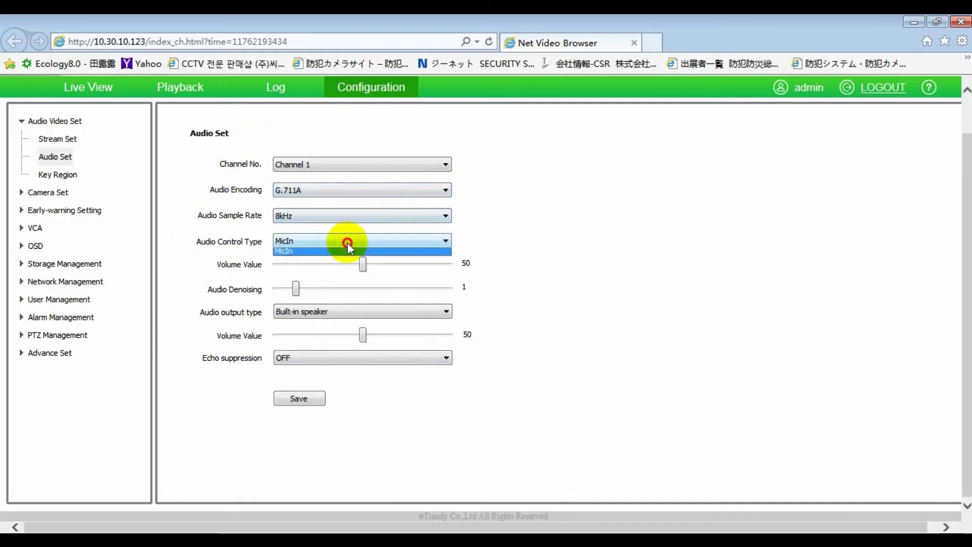
pyautogui.click(353, 191)
pyautogui.click(352, 190)
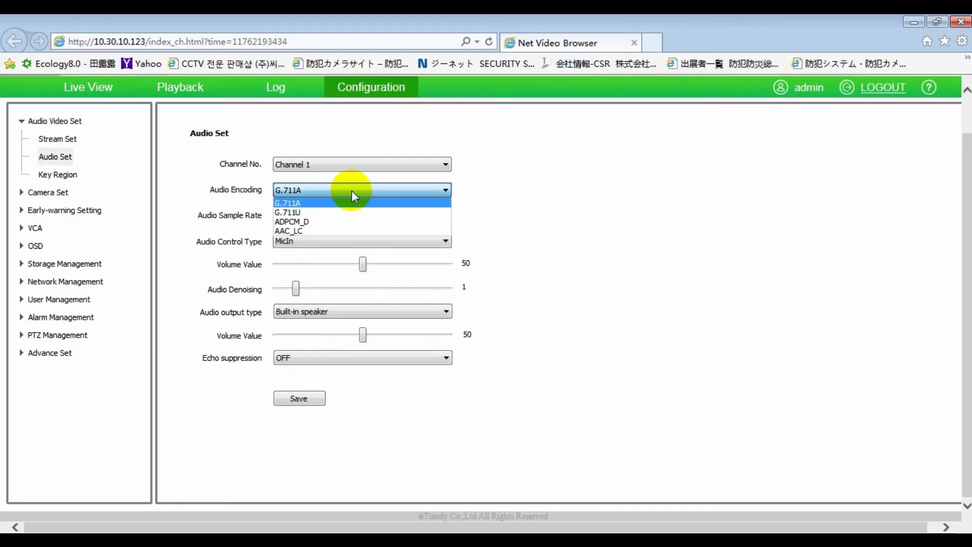
pyautogui.click(352, 190)
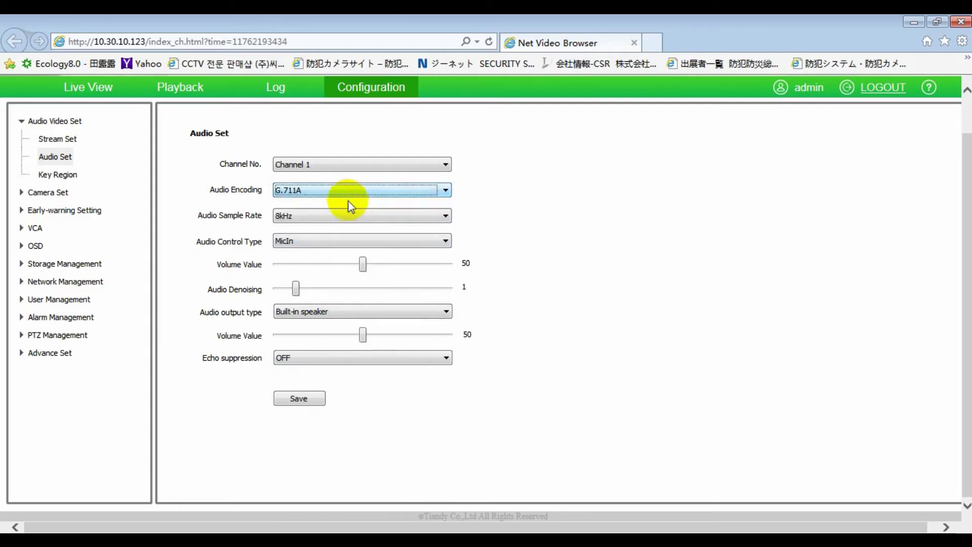
pyautogui.click(349, 216)
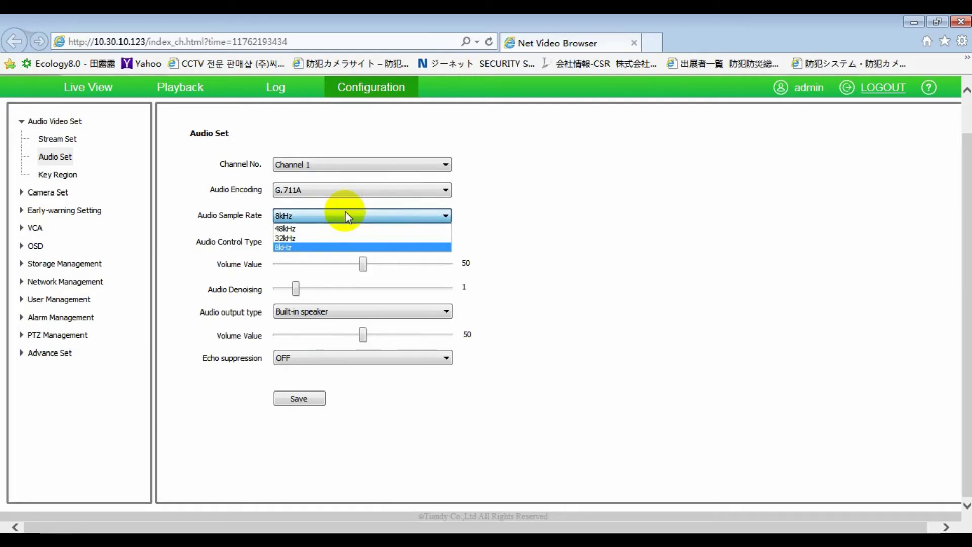
pyautogui.click(652, 207)
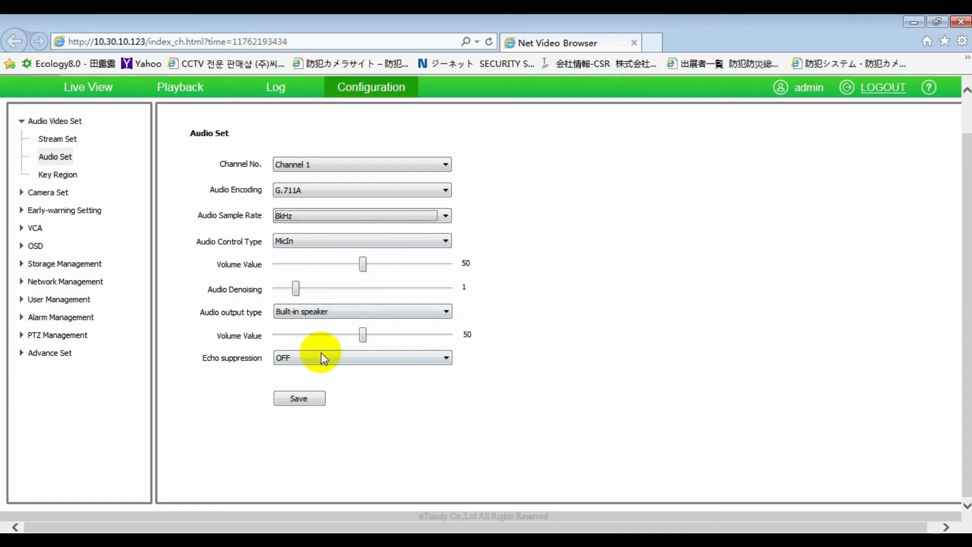
pyautogui.click(335, 354)
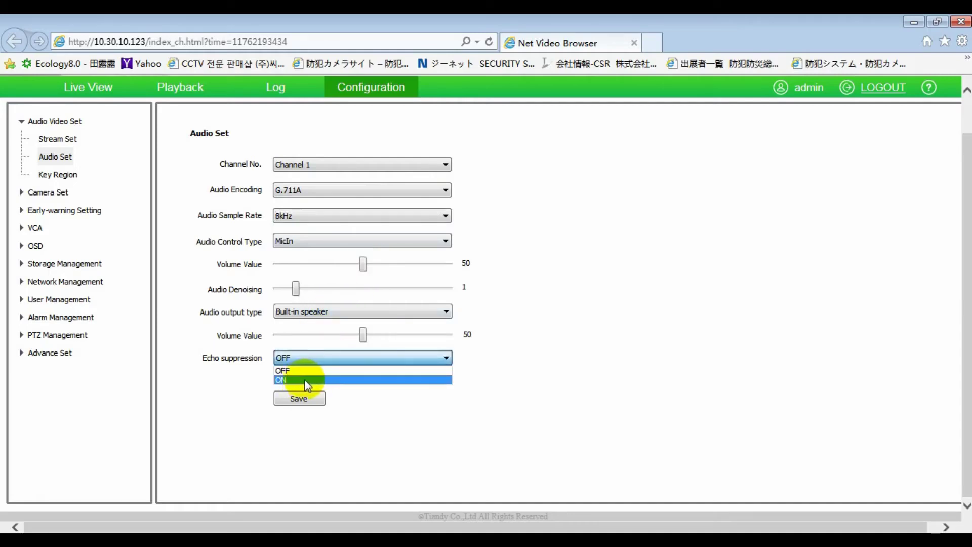
pyautogui.click(278, 377)
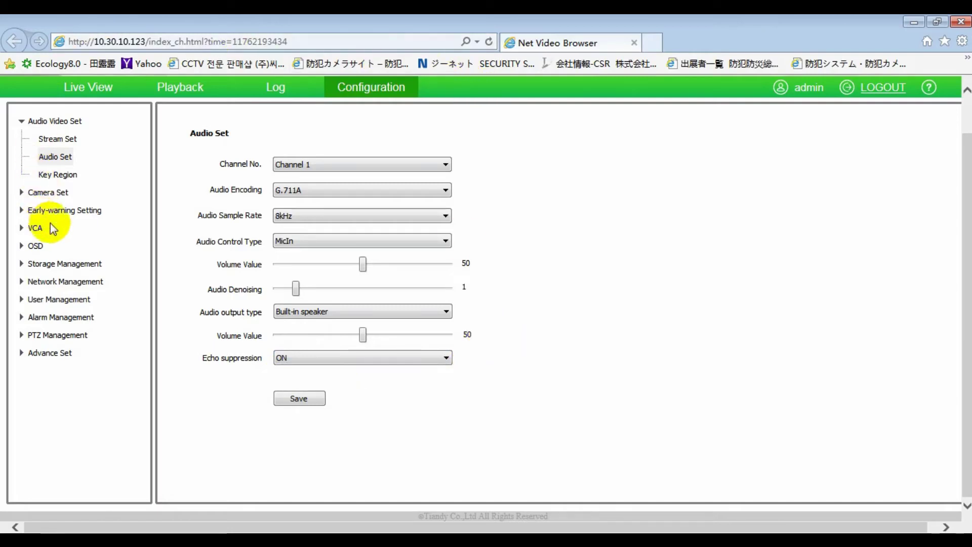
# Open Snapshot Set under Storage Management and set the image size to 2560x2560
pyautogui.click(76, 265)
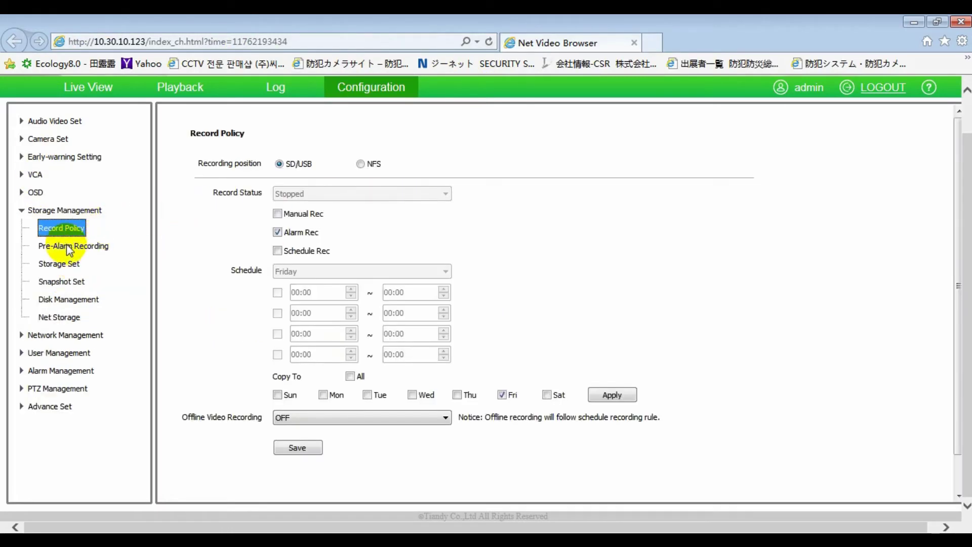
pyautogui.click(66, 281)
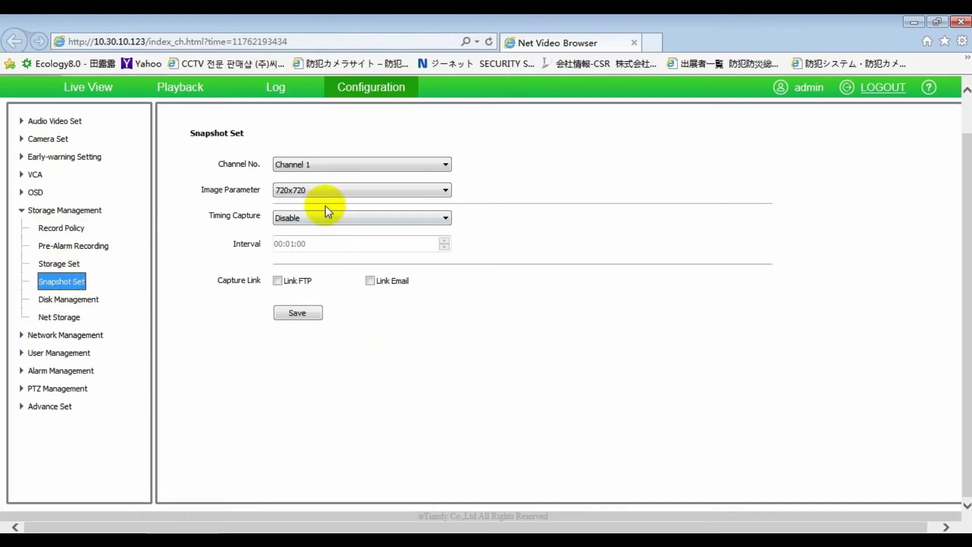
pyautogui.click(325, 213)
pyautogui.click(324, 190)
pyautogui.click(324, 190)
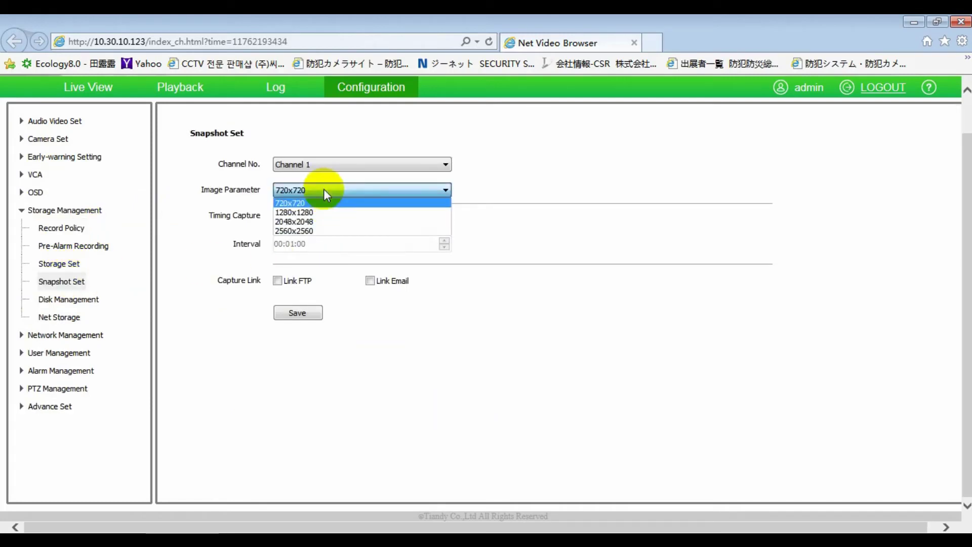
pyautogui.click(306, 230)
# Enable Timing Capture and set the snapshot interval to 23:59:00
pyautogui.click(307, 217)
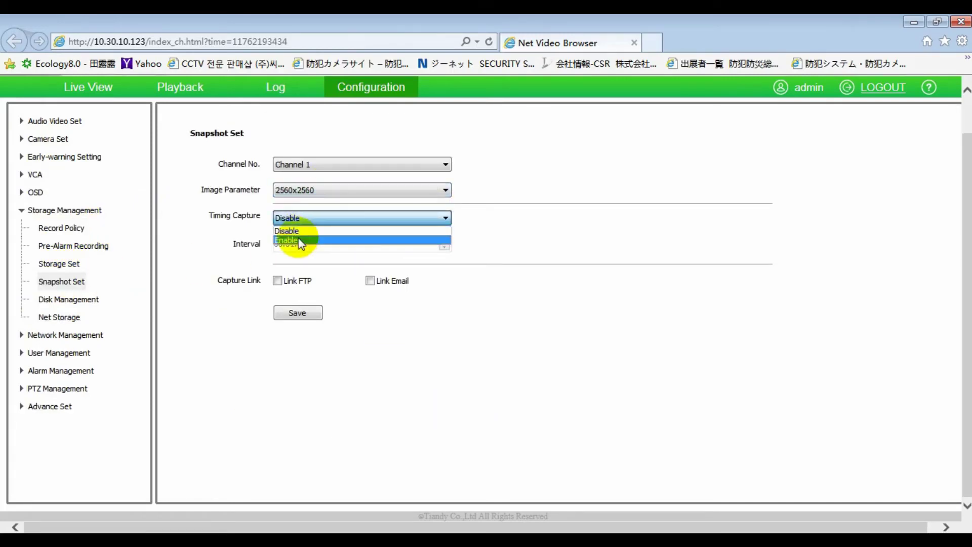
pyautogui.click(299, 240)
pyautogui.click(281, 247)
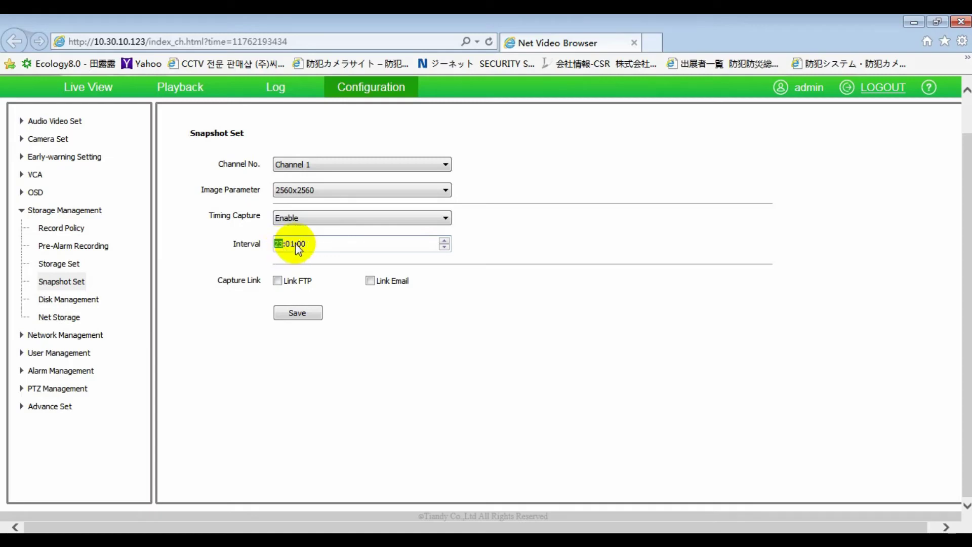
pyautogui.click(289, 246)
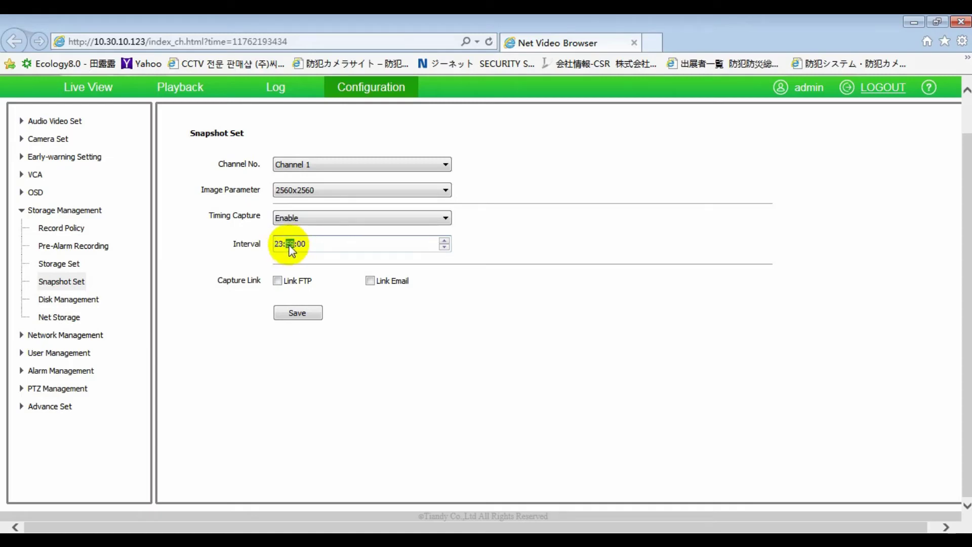
pyautogui.click(332, 244)
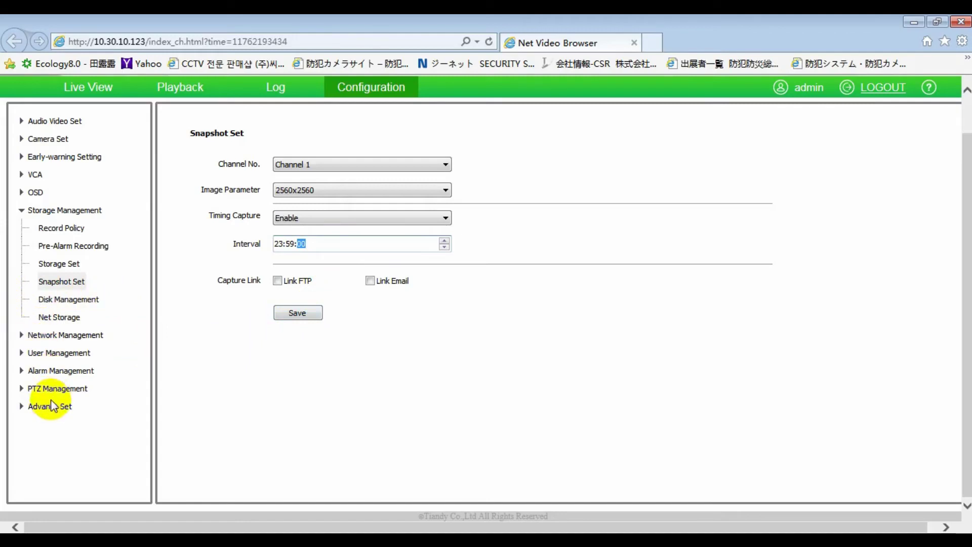
# Open Other Alarms and browse the Event list, leaving Disk Full selected
pyautogui.click(31, 370)
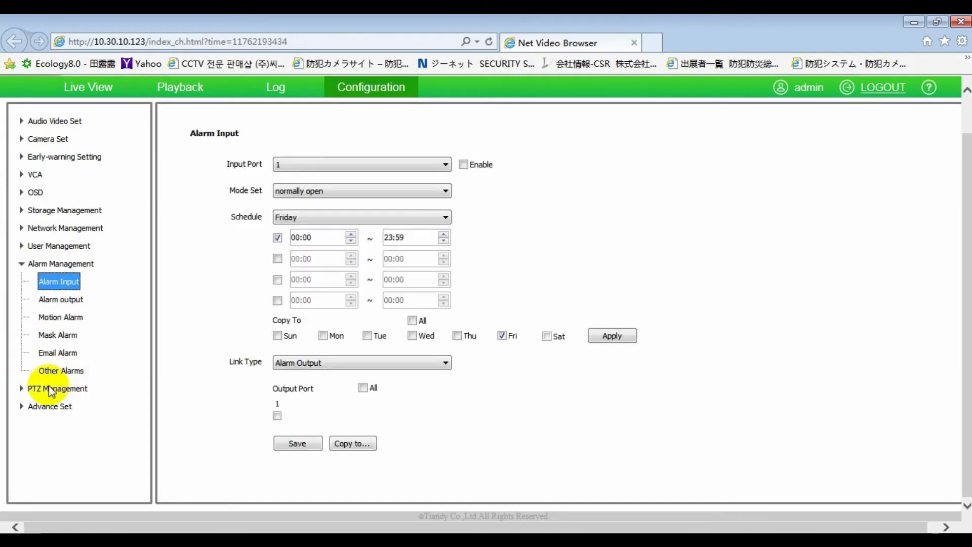
pyautogui.click(48, 373)
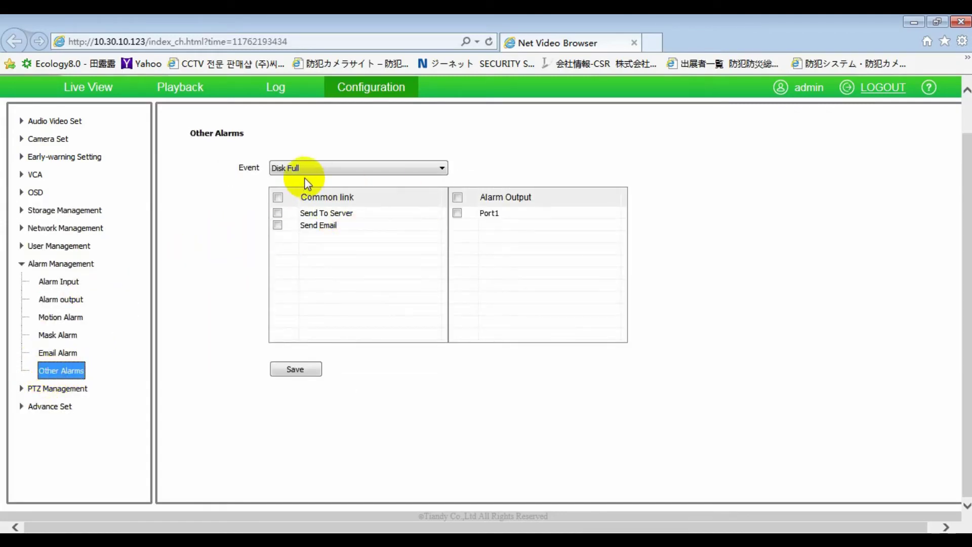
pyautogui.click(317, 168)
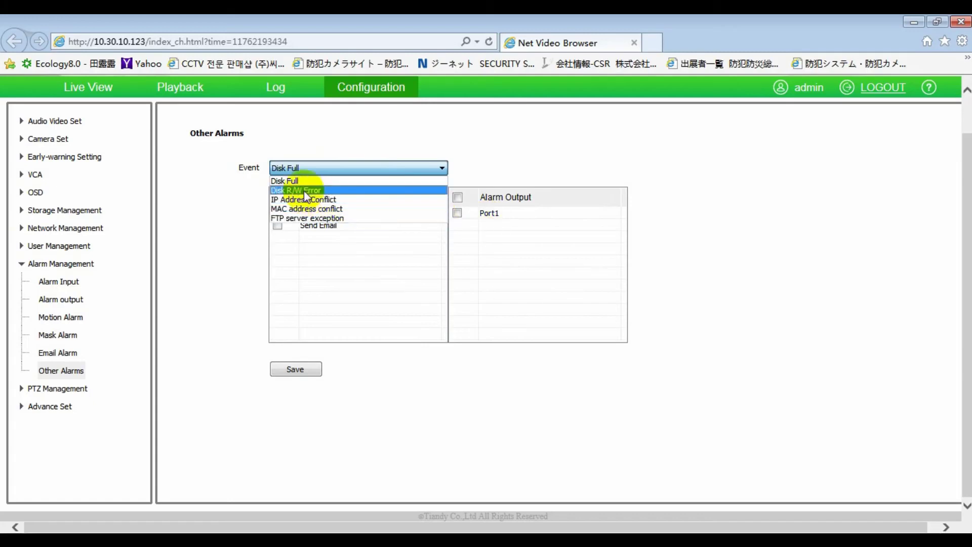
pyautogui.click(329, 247)
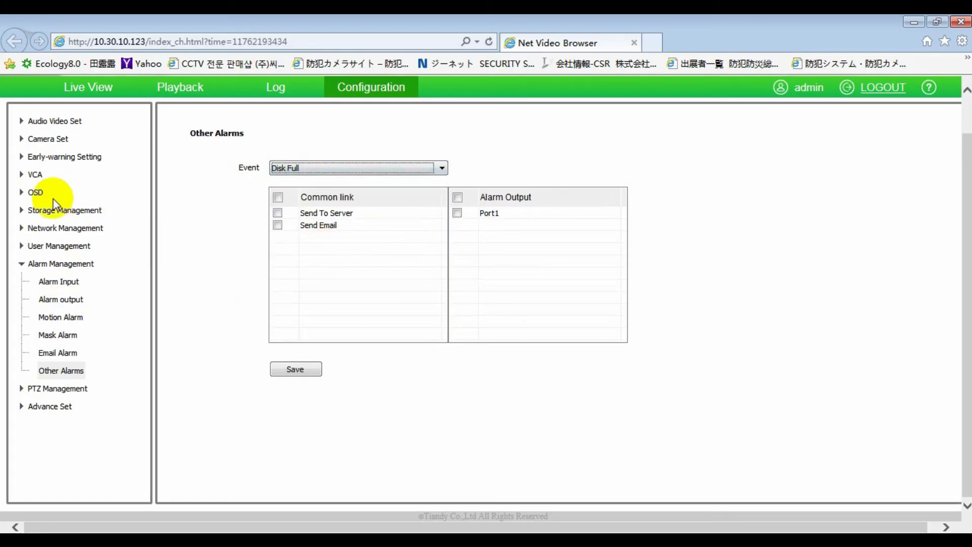
# Show the Advance Set File Locations page and reset the PTZ image view
pyautogui.click(32, 406)
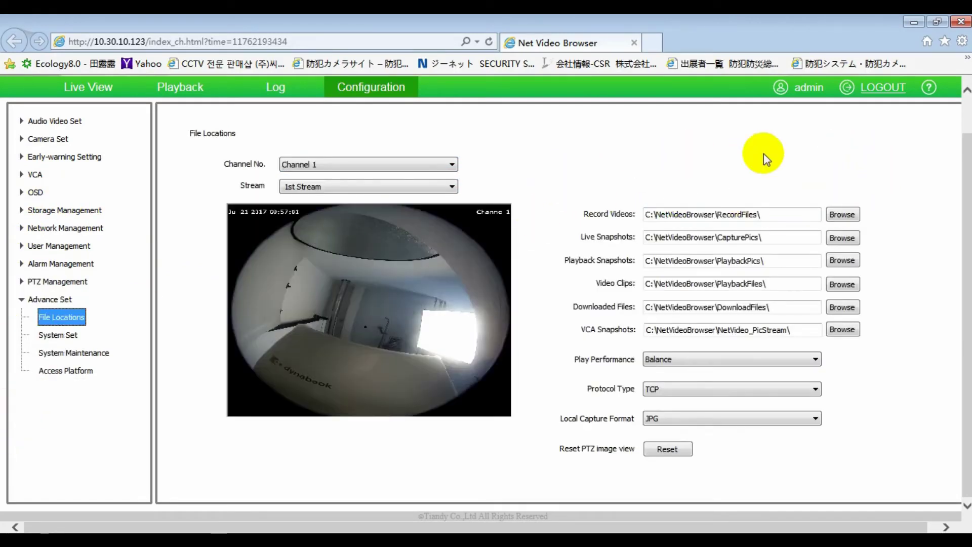
pyautogui.click(585, 449)
pyautogui.click(651, 450)
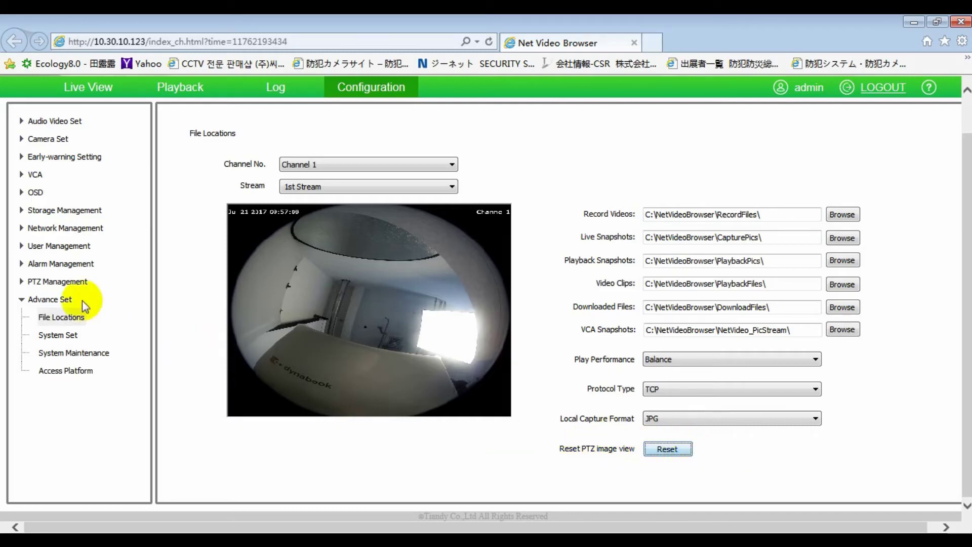
# Show Live View as a Software Decode nine-tile fisheye split, toggling fisheye tracking on then off
pyautogui.click(88, 91)
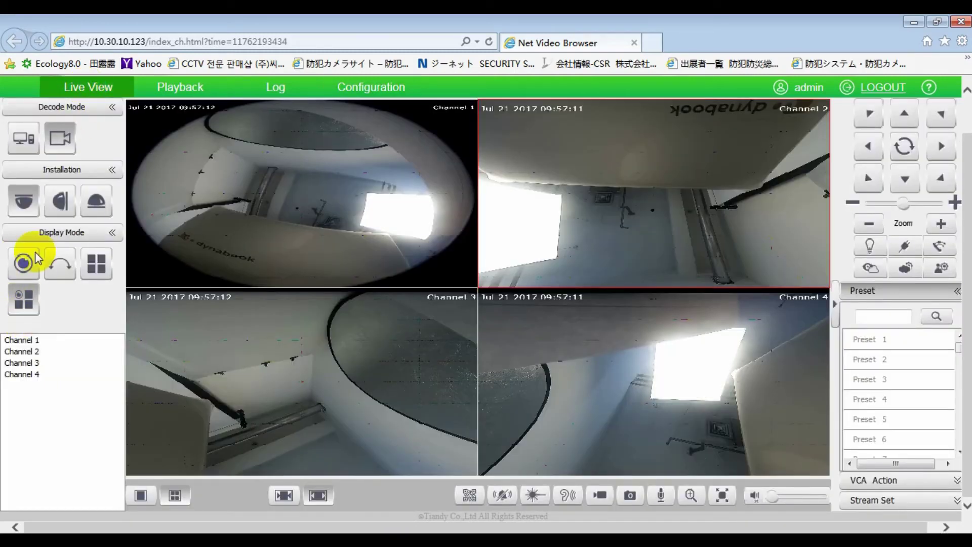
pyautogui.click(23, 137)
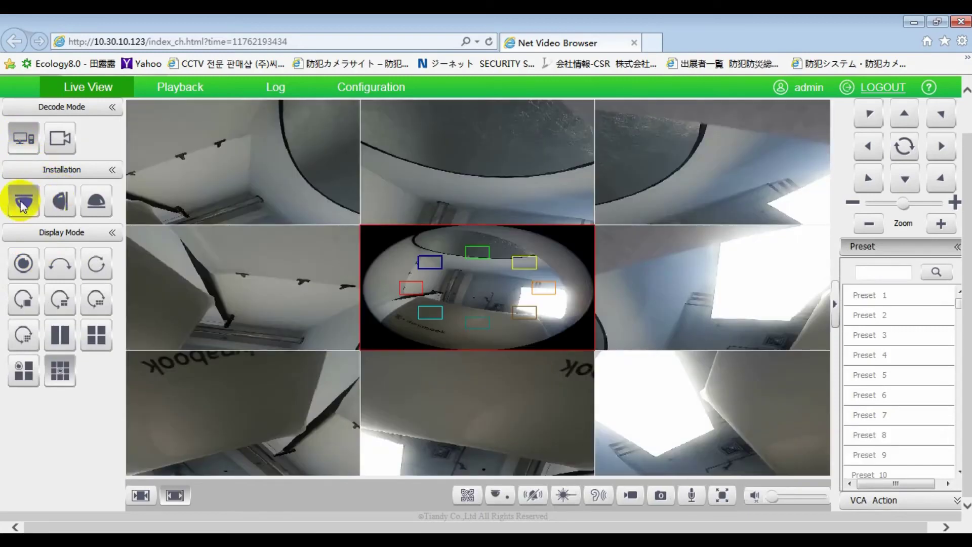
pyautogui.click(498, 494)
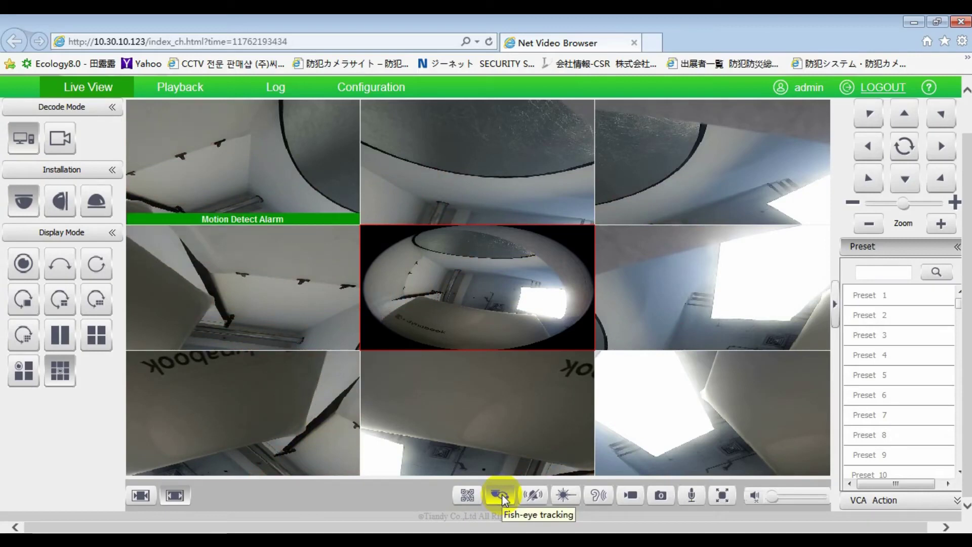
pyautogui.click(493, 497)
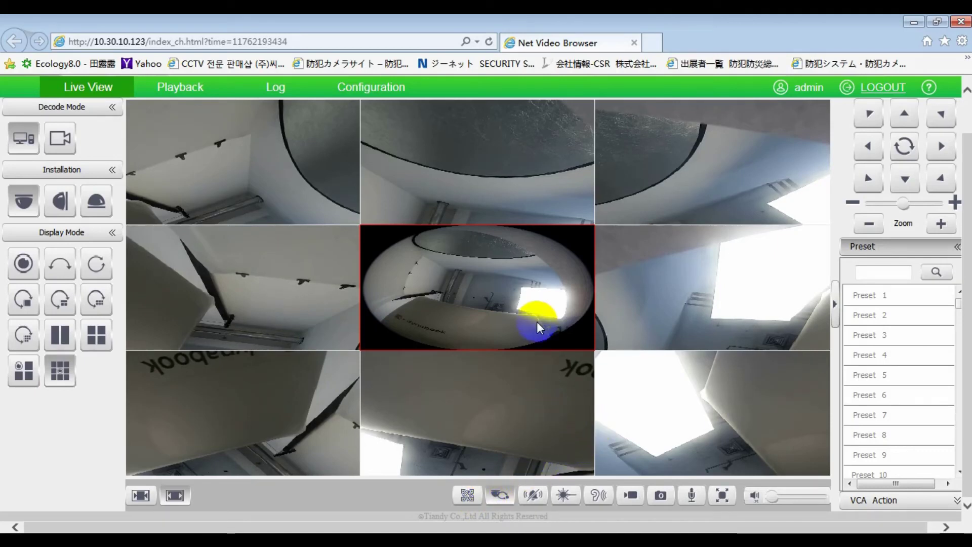
# Start VCA rule 1 with the Heatmap event, marked valid and named 't'
pyautogui.click(391, 89)
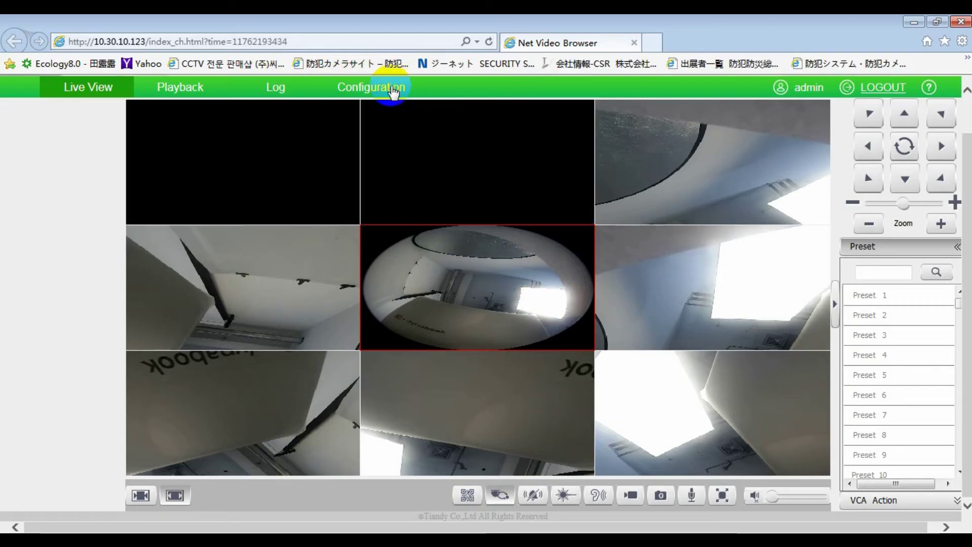
pyautogui.click(35, 174)
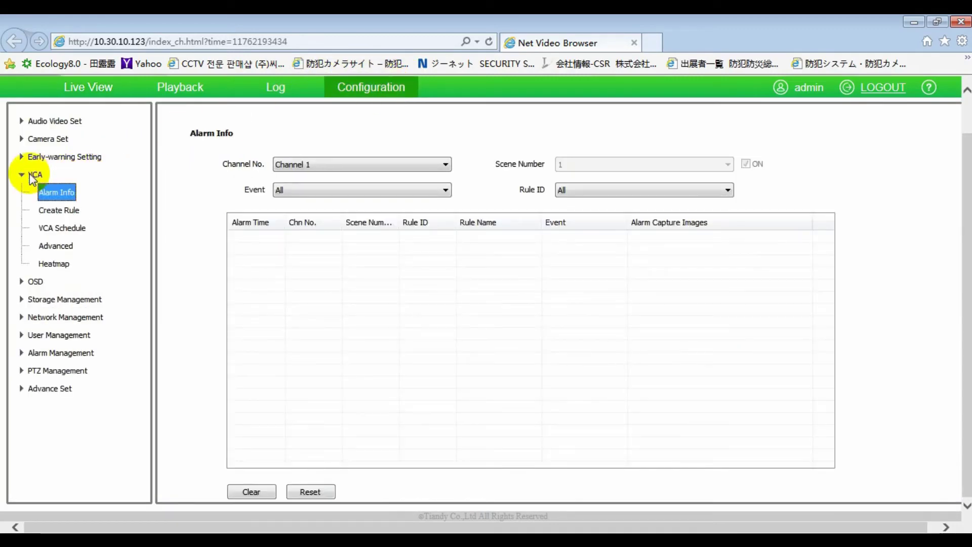
pyautogui.click(39, 210)
pyautogui.click(423, 320)
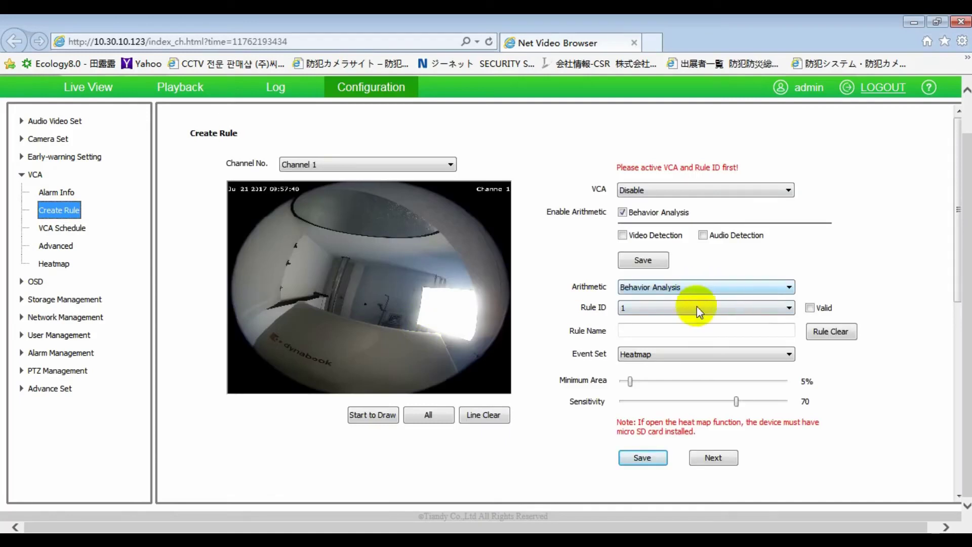
pyautogui.click(679, 348)
pyautogui.click(676, 349)
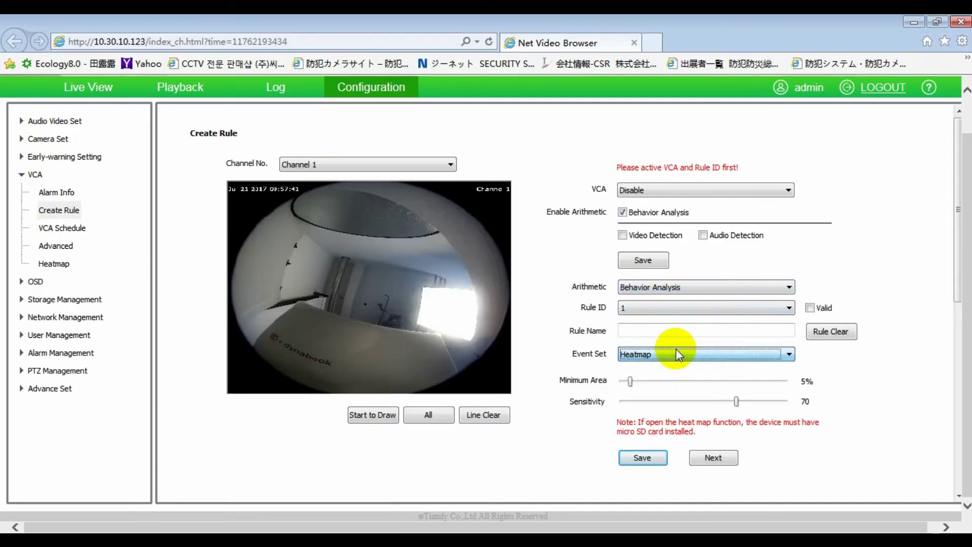
pyautogui.click(811, 308)
pyautogui.click(650, 331)
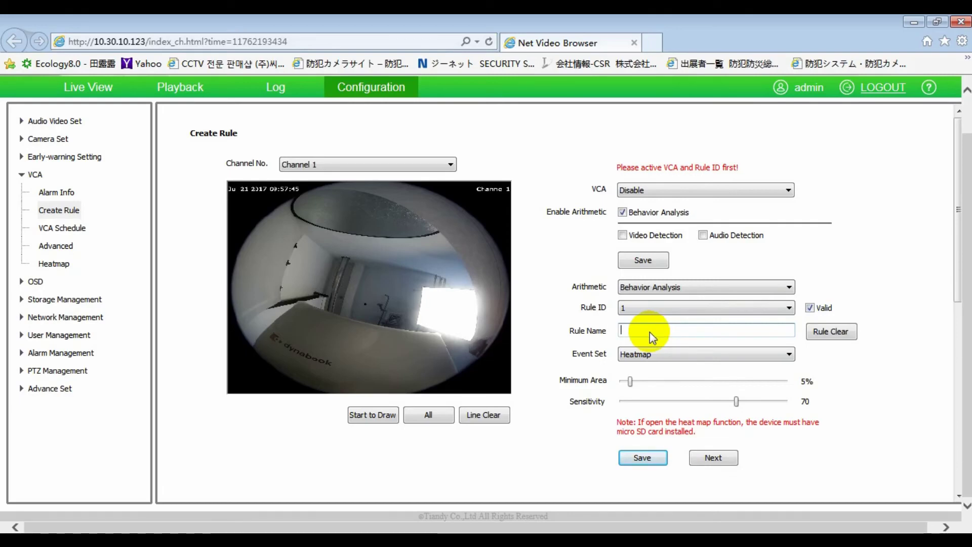
pyautogui.write('tt')
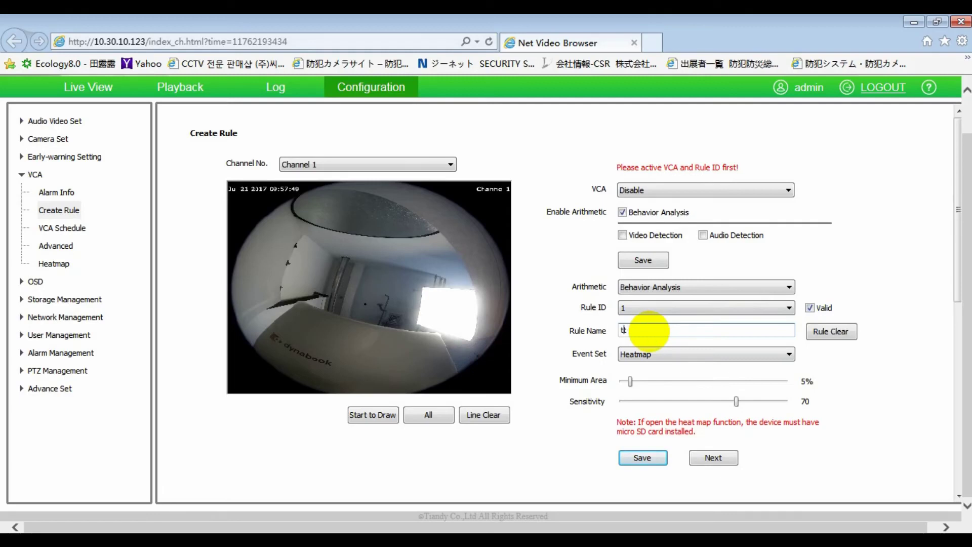
# Draw a rectangular Heatmap detection area on the video
pyautogui.click(373, 414)
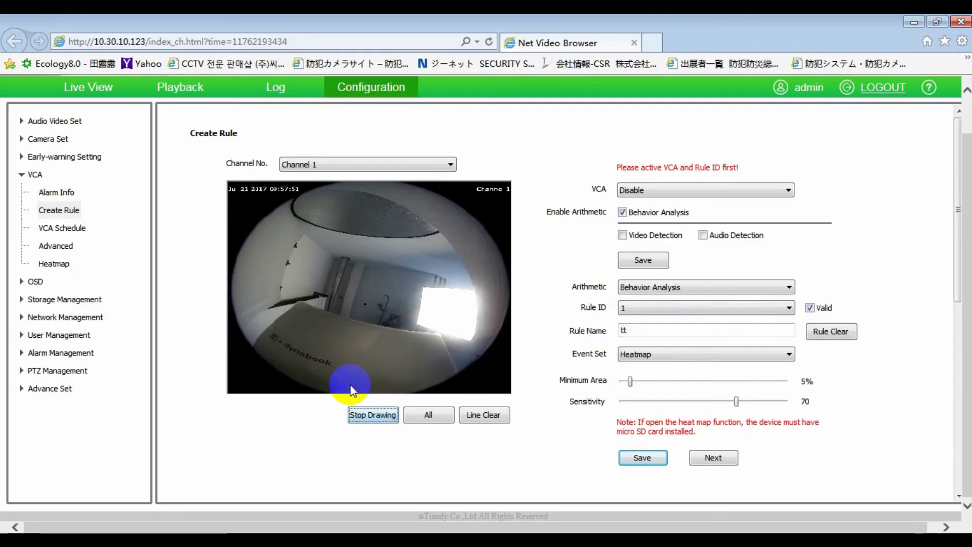
pyautogui.moveTo(262, 227); pyautogui.dragTo(266, 359)
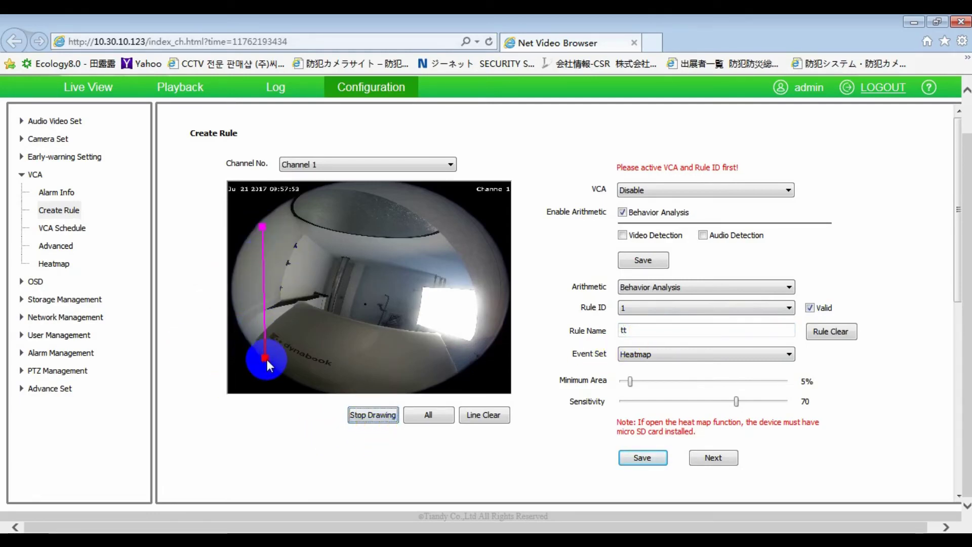
pyautogui.click(461, 360)
pyautogui.rightClick(473, 307)
pyautogui.moveTo(473, 307); pyautogui.dragTo(466, 229)
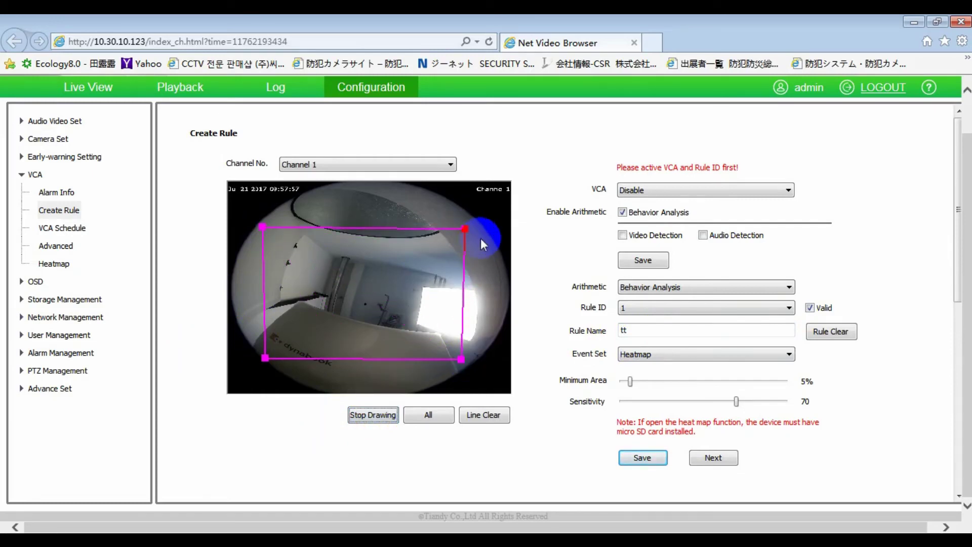
pyautogui.click(531, 469)
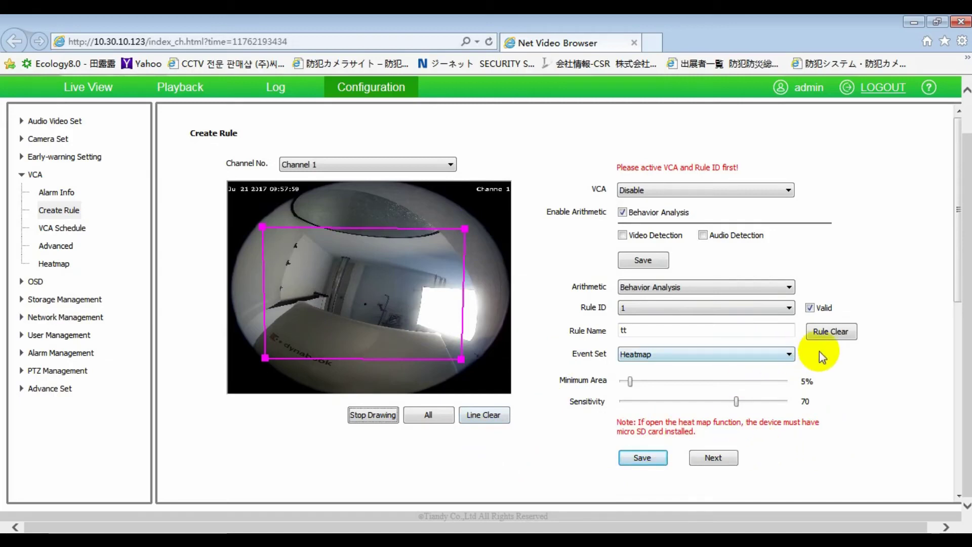
pyautogui.click(816, 336)
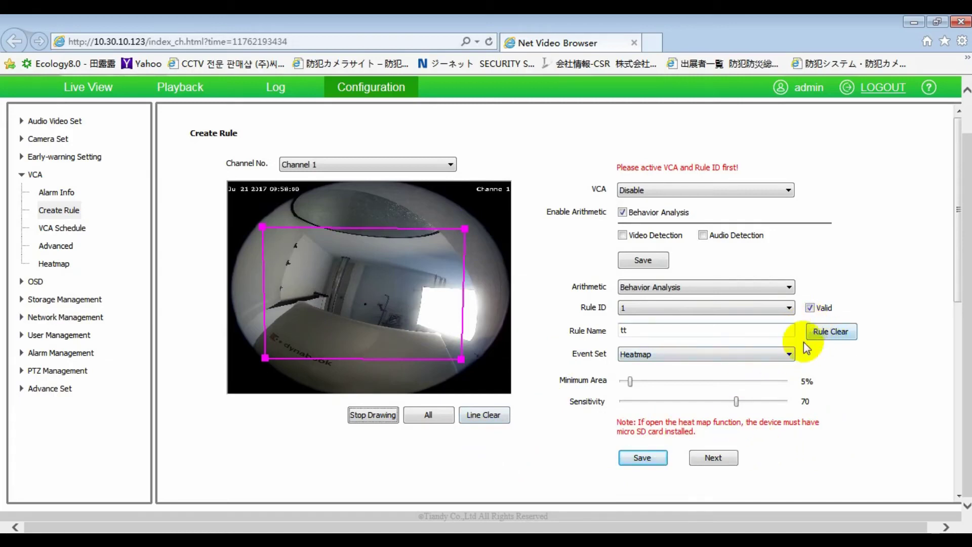
# Turn VCA analysis on when prompted and continue to the rule's alarm schedule
pyautogui.click(715, 458)
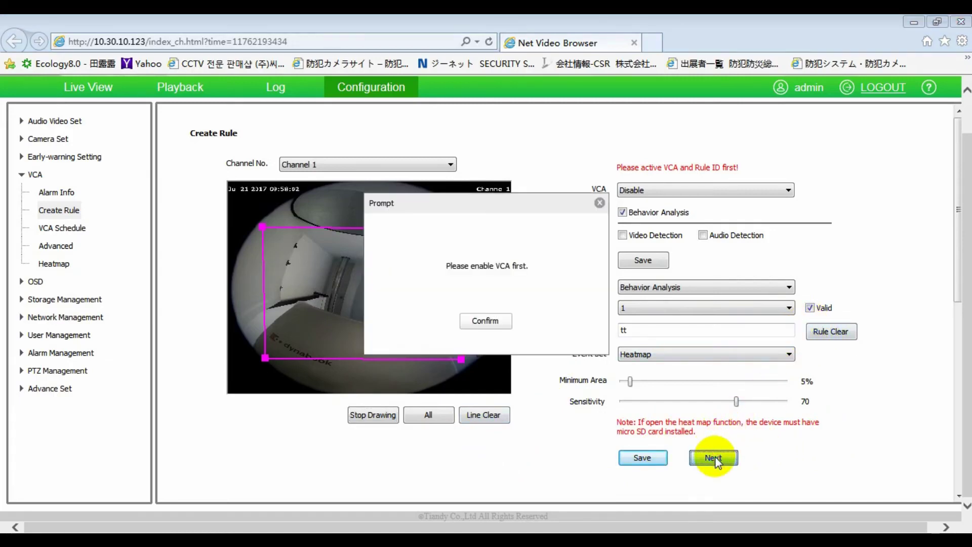
pyautogui.click(485, 323)
pyautogui.click(724, 190)
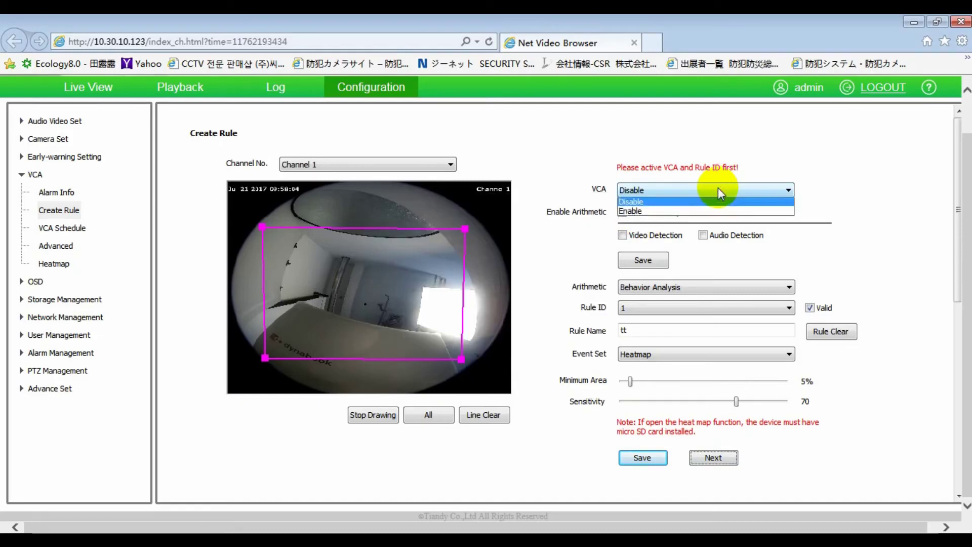
pyautogui.click(673, 214)
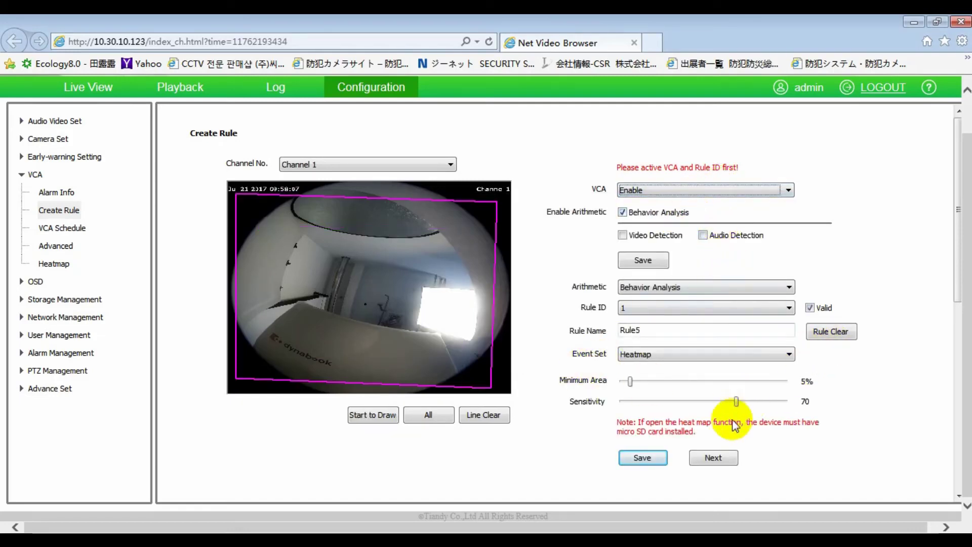
pyautogui.click(714, 458)
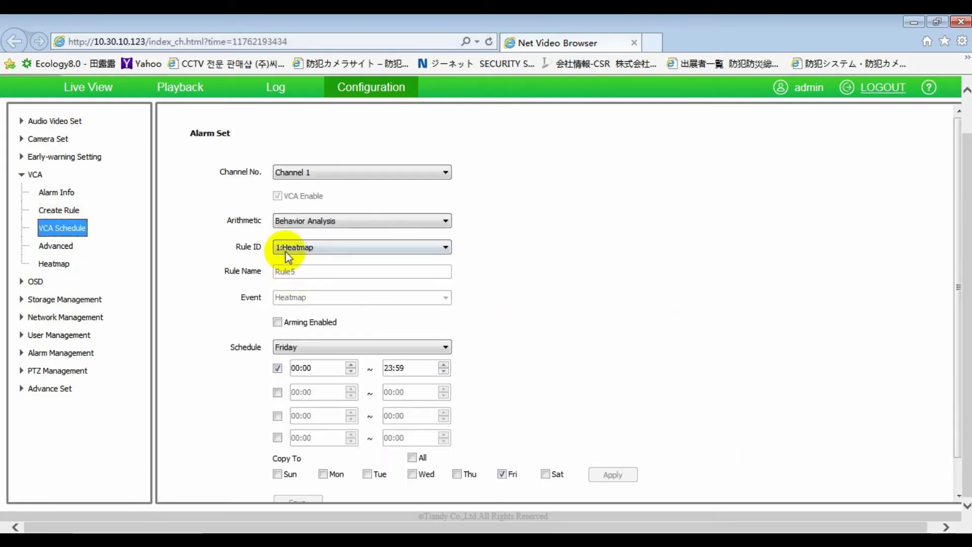
# Enable arming 00:00–23:59, copy it to All days, and save the schedule
pyautogui.click(666, 281)
pyautogui.scroll(-1, 665, 280)
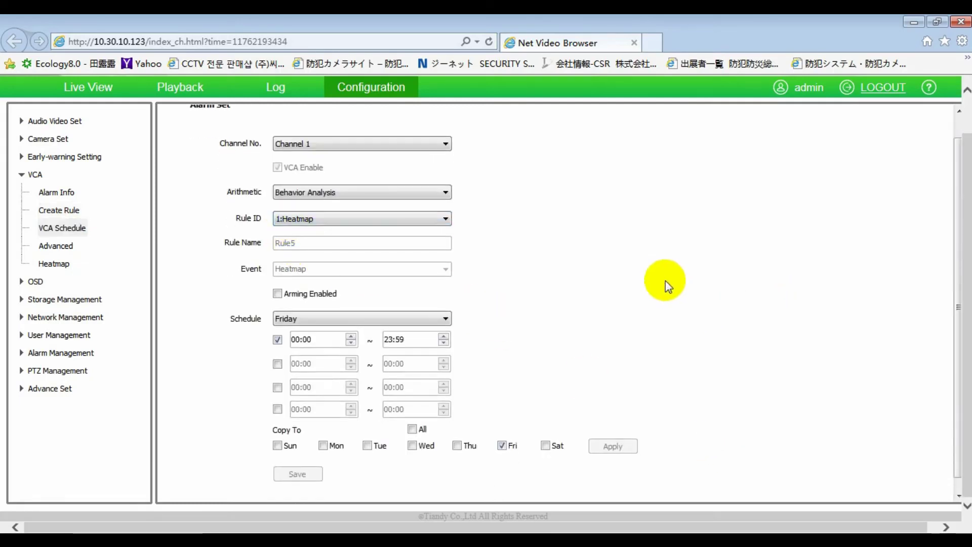
pyautogui.click(277, 339)
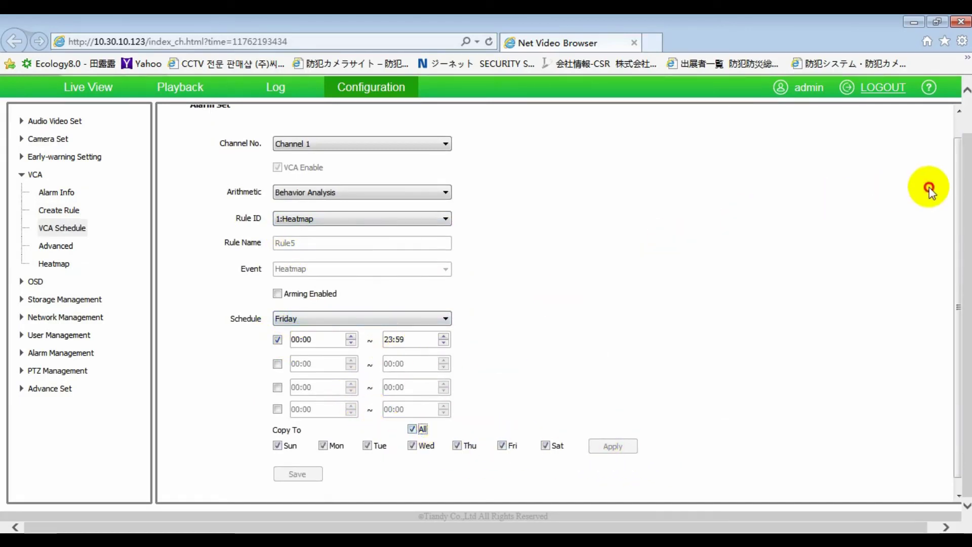
pyautogui.click(277, 294)
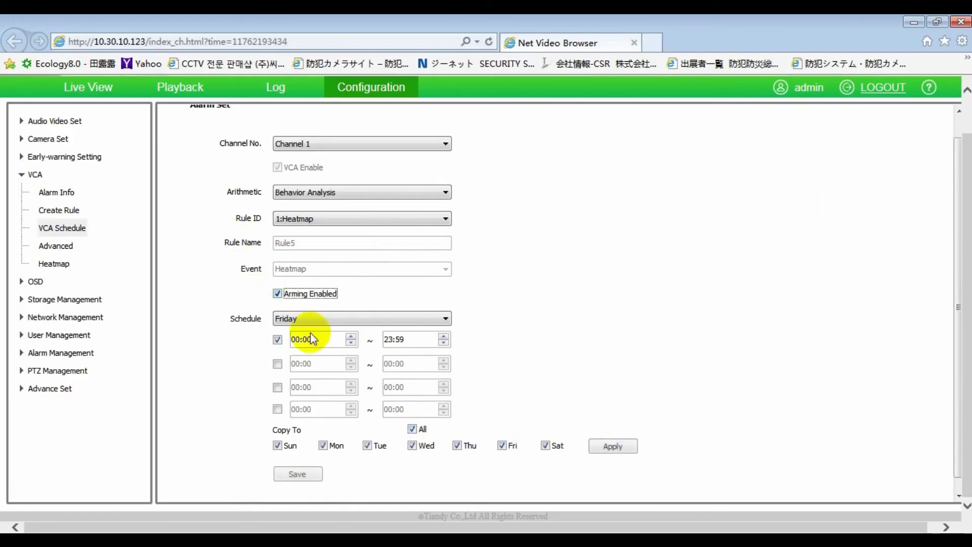
pyautogui.moveTo(960, 261); pyautogui.dragTo(947, 330)
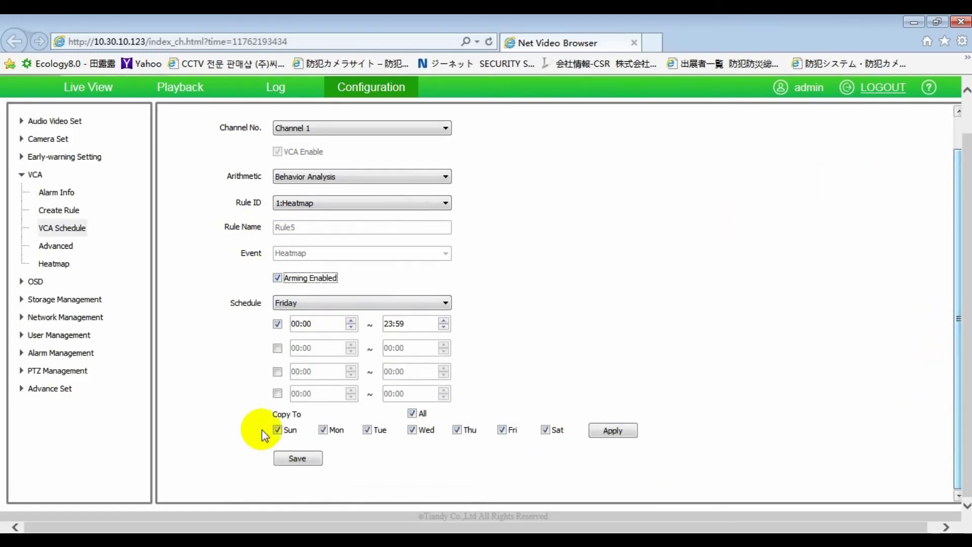
pyautogui.click(299, 461)
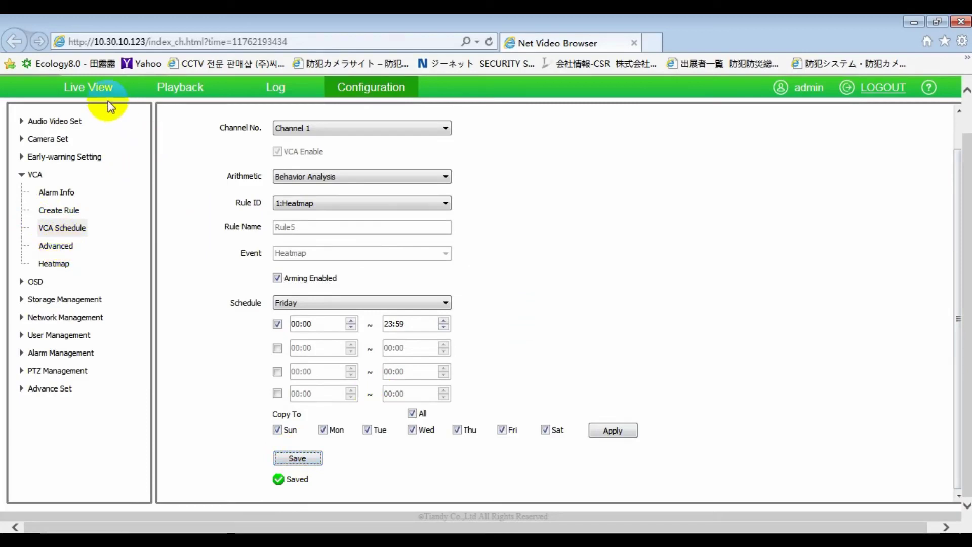
# On Live View, turn on fish-eye tracking, try it in the views, then view and close the app QR codes
pyautogui.click(96, 88)
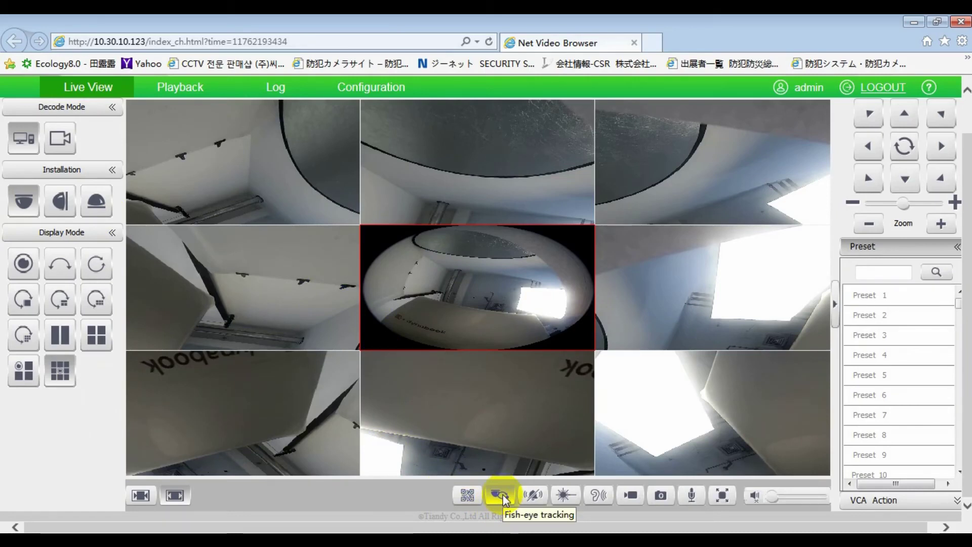
pyautogui.click(503, 493)
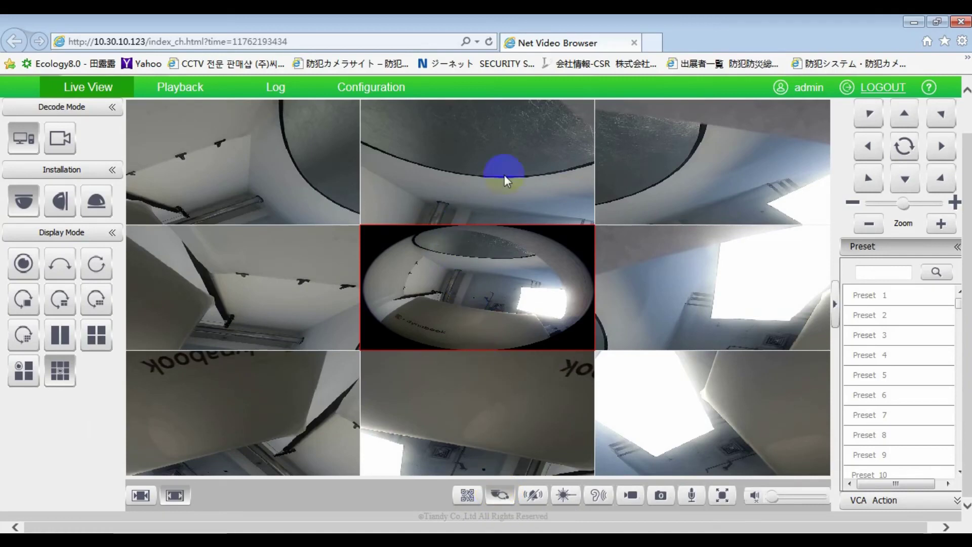
pyautogui.click(390, 462)
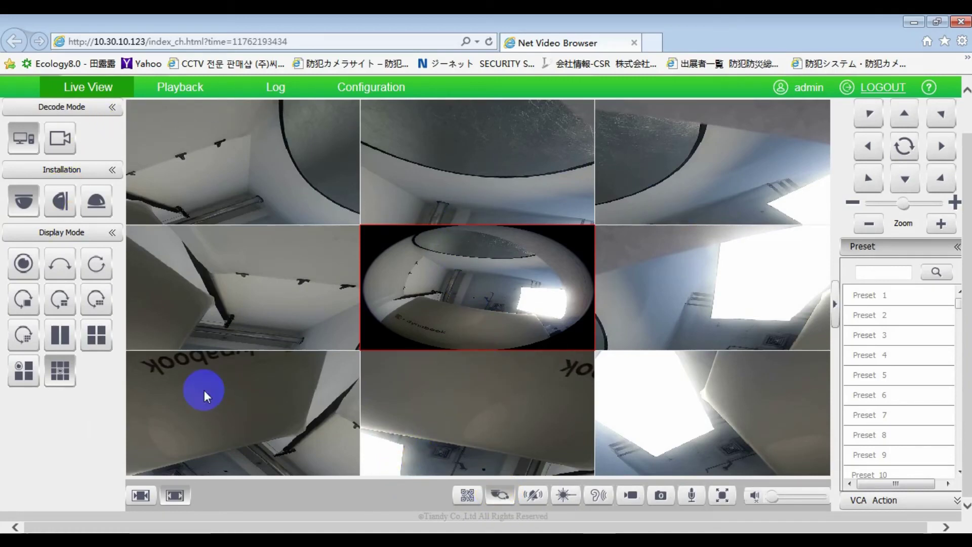
pyautogui.click(467, 495)
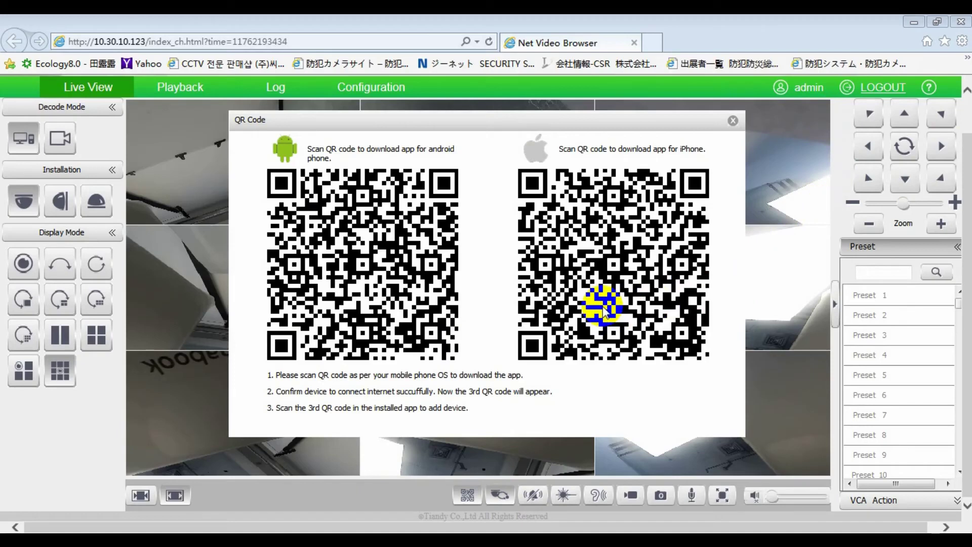
pyautogui.click(734, 120)
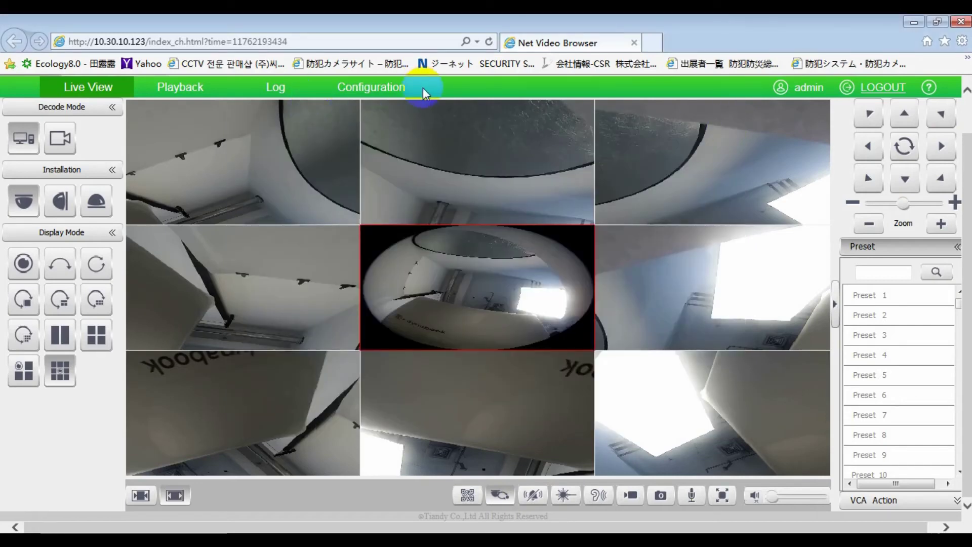
# Open Early-warning Setting Plan management for Channel 1, confirming the prompt
pyautogui.click(390, 87)
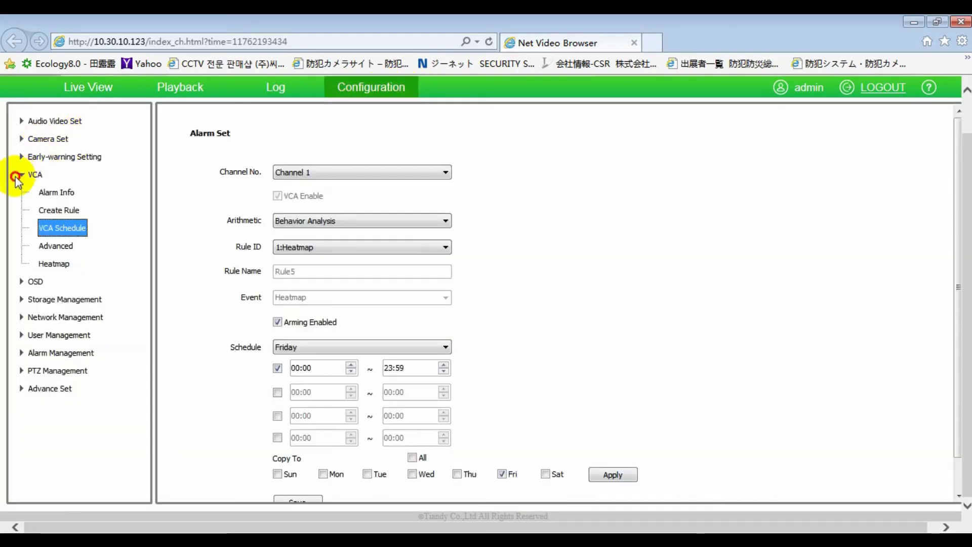
pyautogui.click(20, 174)
pyautogui.click(22, 159)
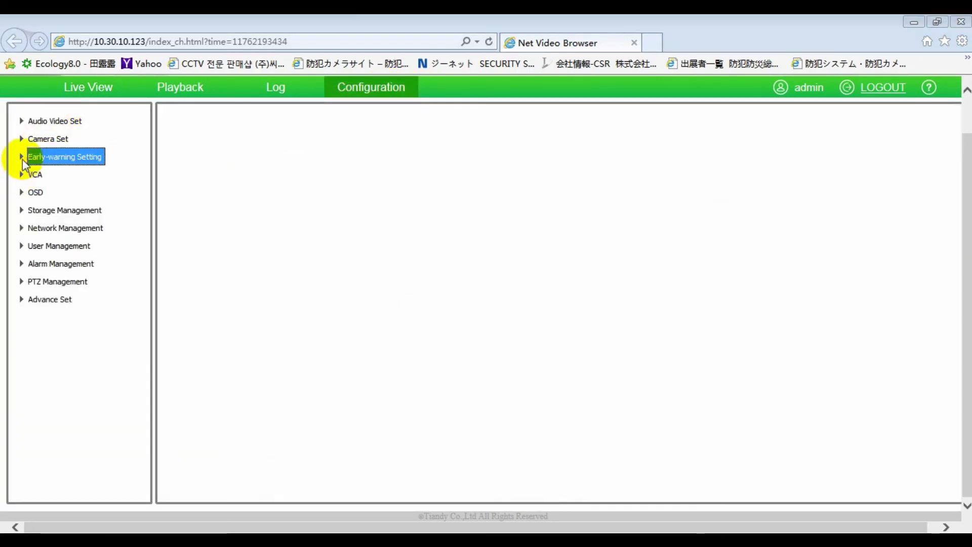
pyautogui.click(448, 322)
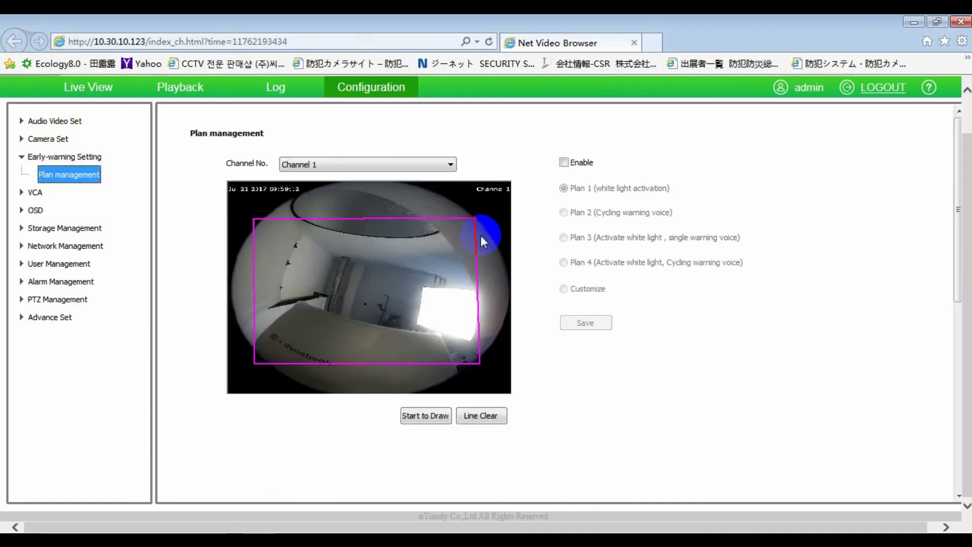
# Enable early warning and try Plans 2, 3 and 4 in turn
pyautogui.click(563, 162)
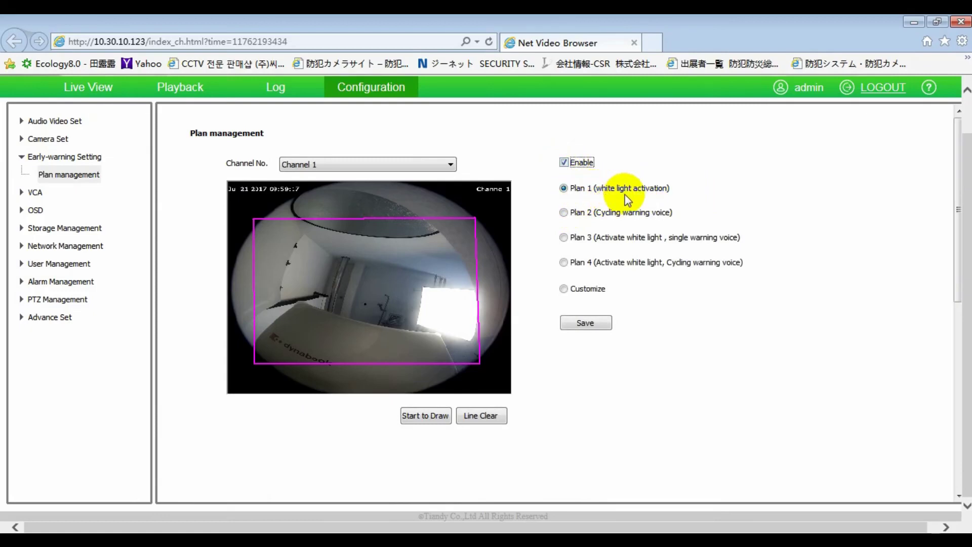
pyautogui.click(564, 214)
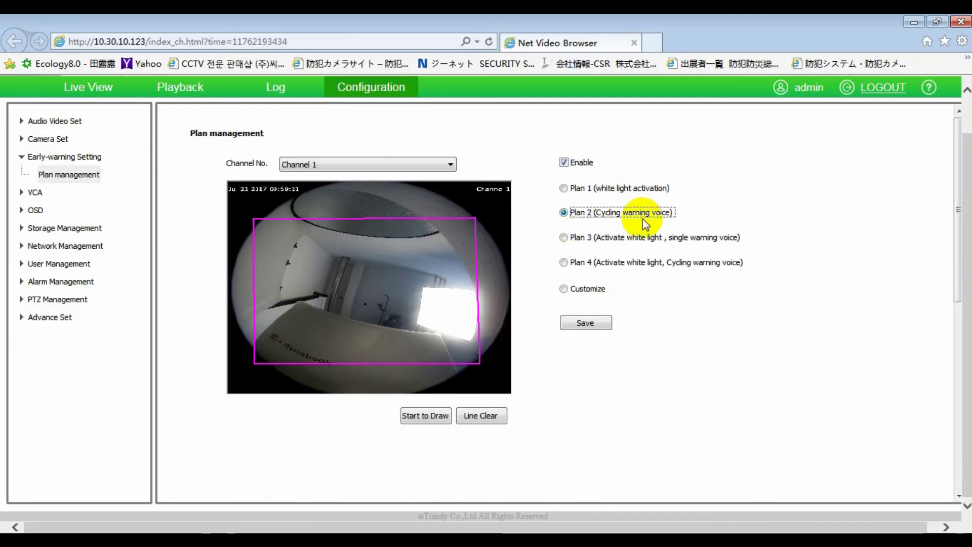
pyautogui.click(565, 238)
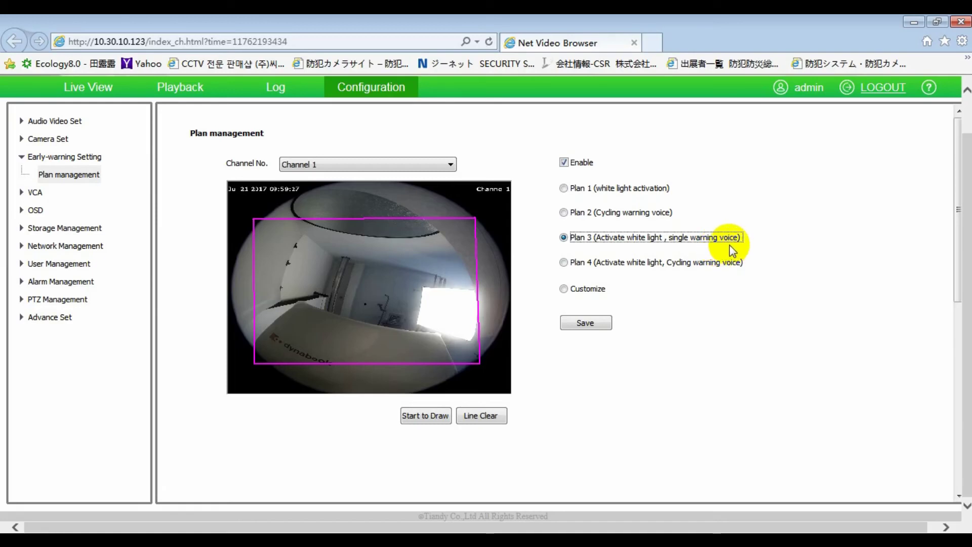
pyautogui.click(564, 263)
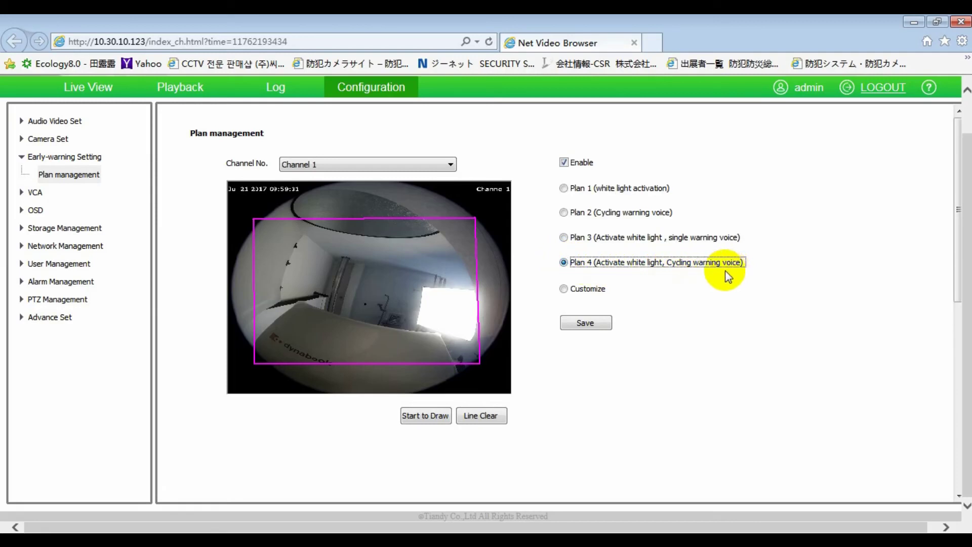
# Switch to the Customize plan and mark Rule 1 Valid (sensitivity 80, 10 s stay time)
pyautogui.click(565, 289)
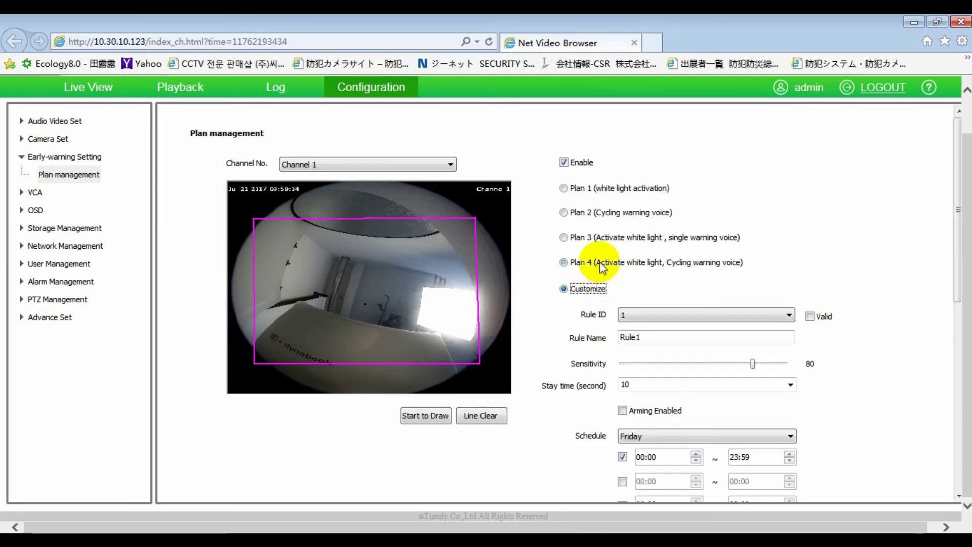
pyautogui.moveTo(955, 217); pyautogui.dragTo(956, 262)
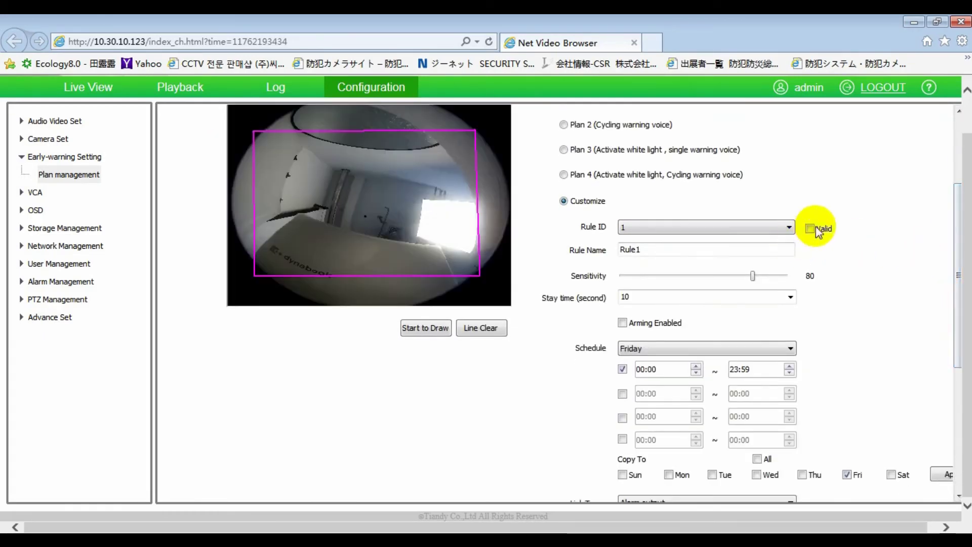
pyautogui.click(818, 231)
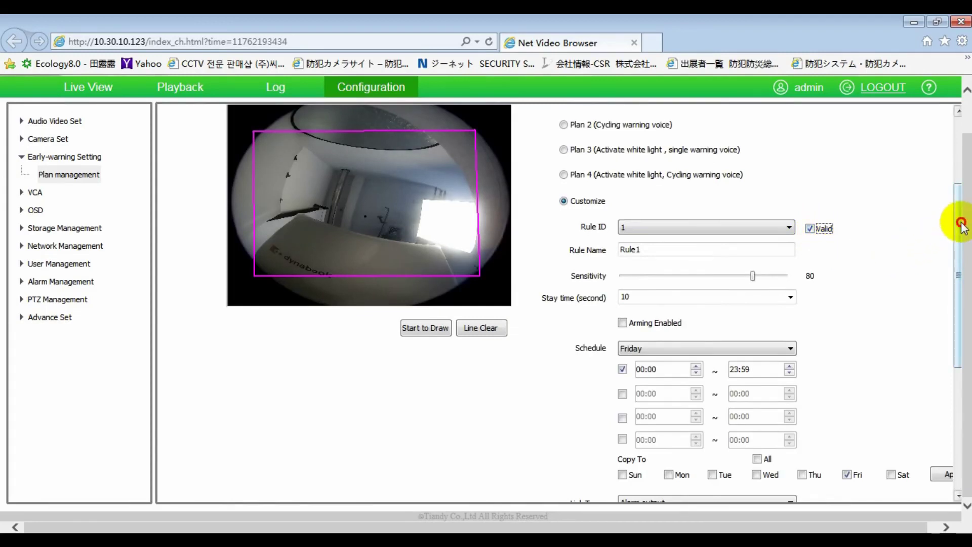
pyautogui.moveTo(960, 221); pyautogui.dragTo(961, 278)
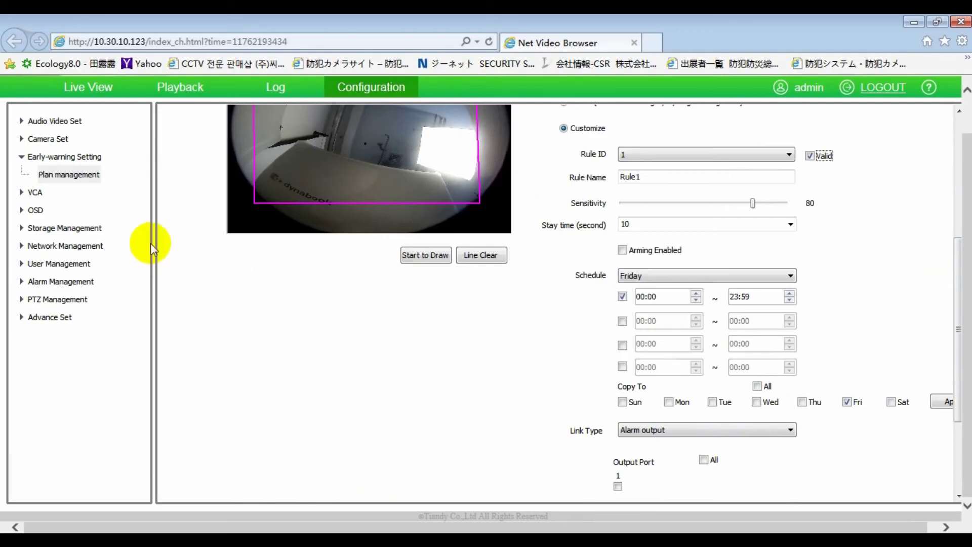
pyautogui.scroll(2, 257, 243)
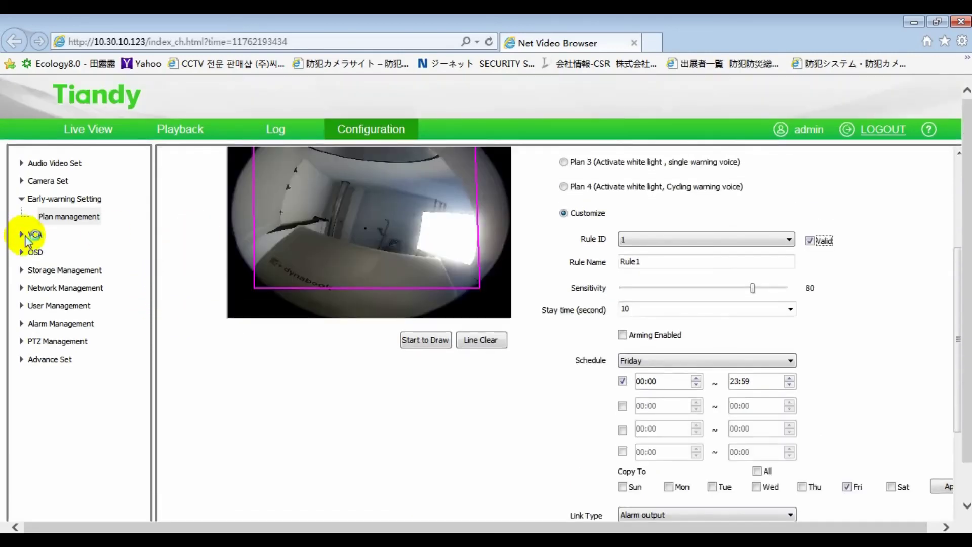
# Reopen the VCA Create Rule page, accept the suspend prompt, and clear the old detection area
pyautogui.click(31, 235)
pyautogui.click(57, 252)
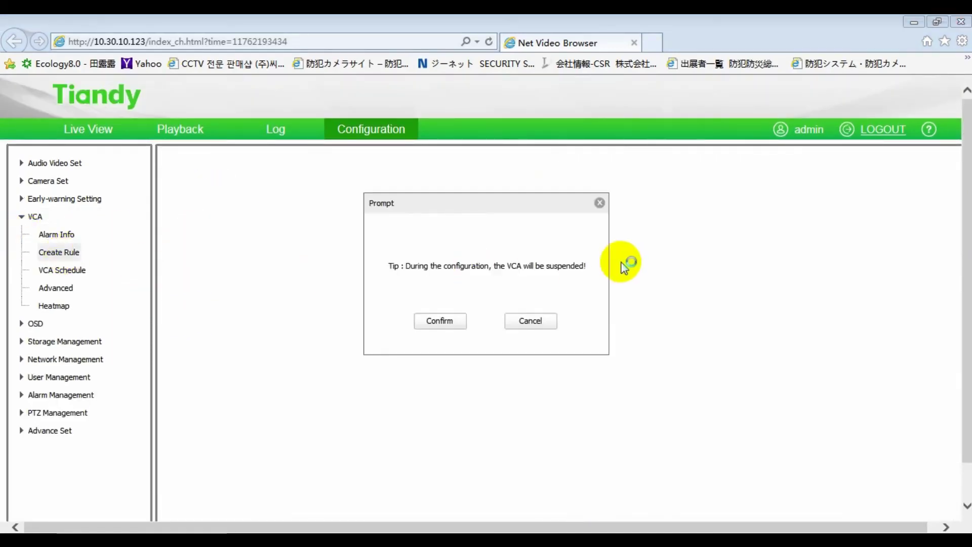
pyautogui.click(428, 320)
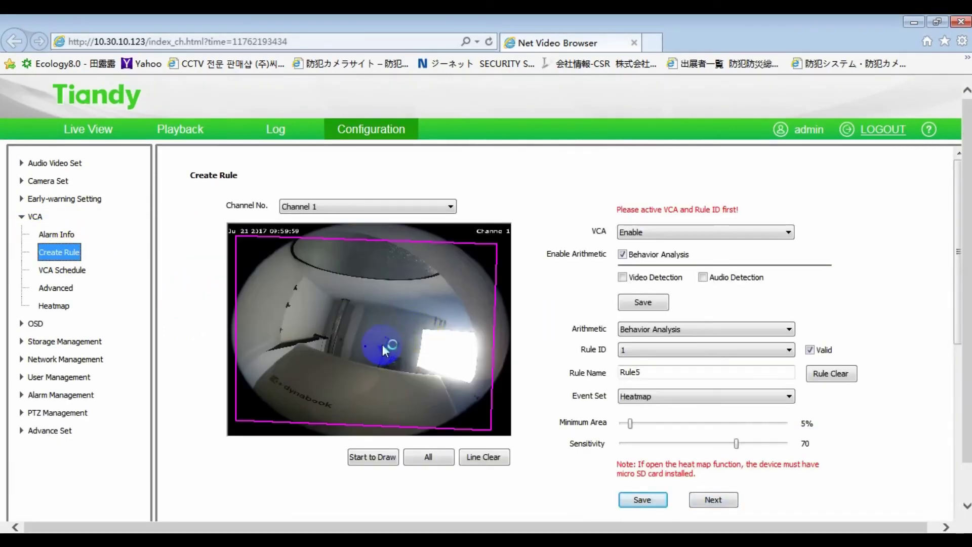
pyautogui.click(486, 242)
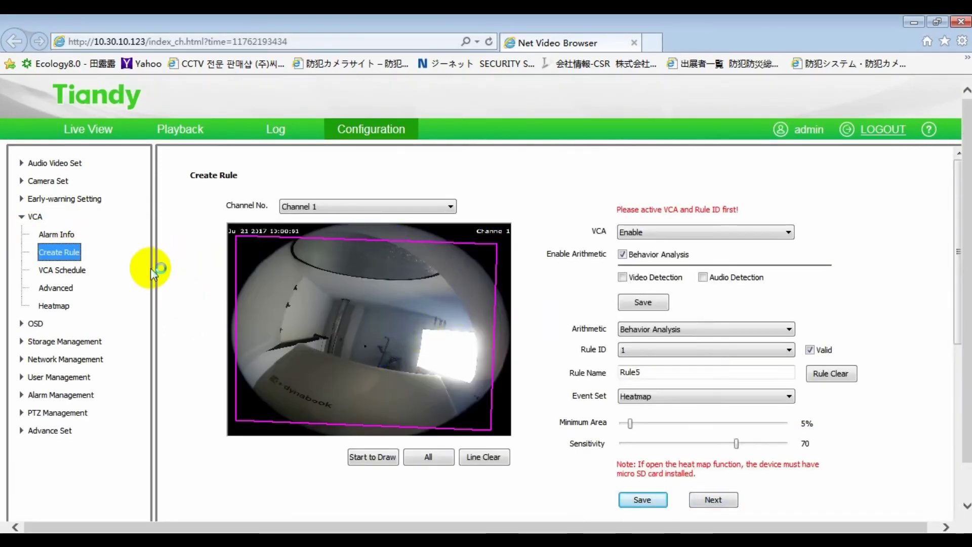
pyautogui.click(484, 458)
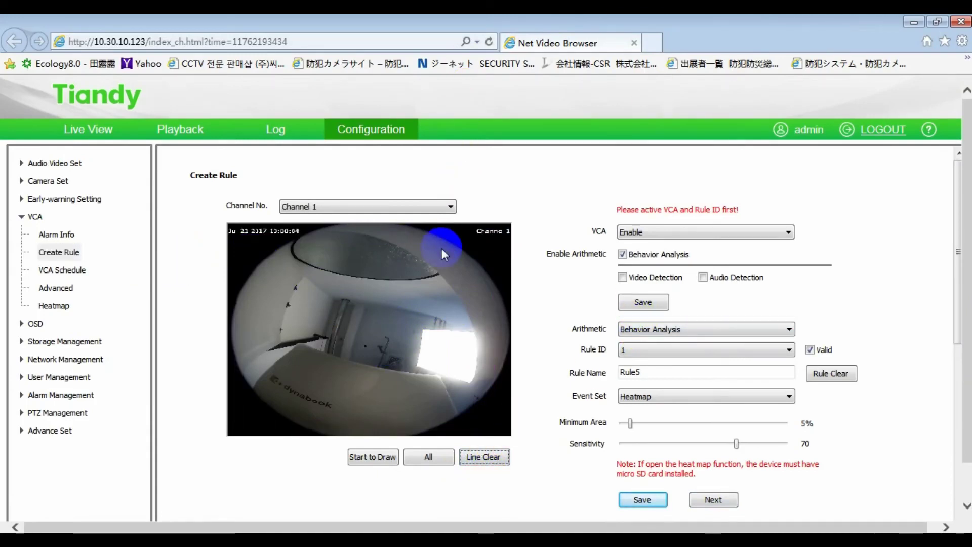
pyautogui.click(406, 327)
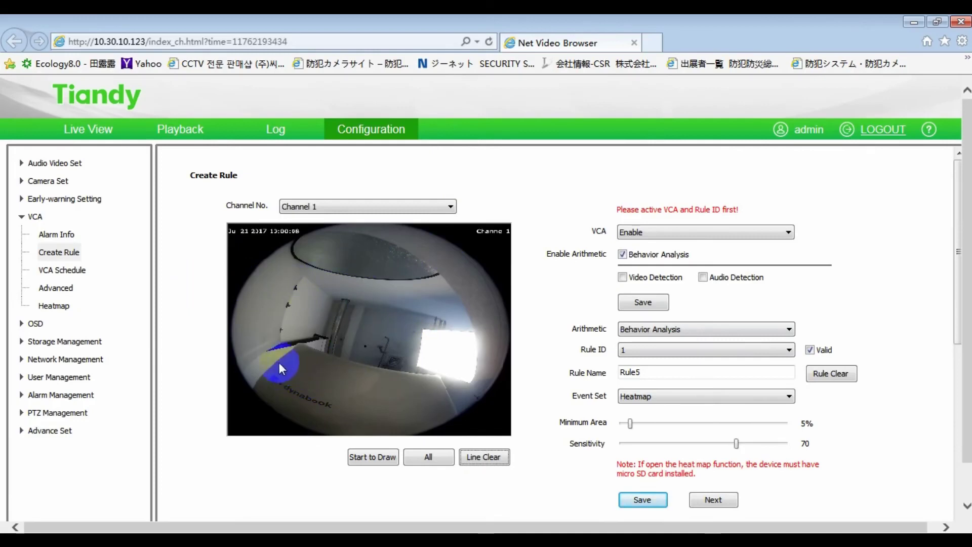
# Draw a new four-corner detection zone, adjust its top-right corner, and proceed to VCA Schedule
pyautogui.click(367, 458)
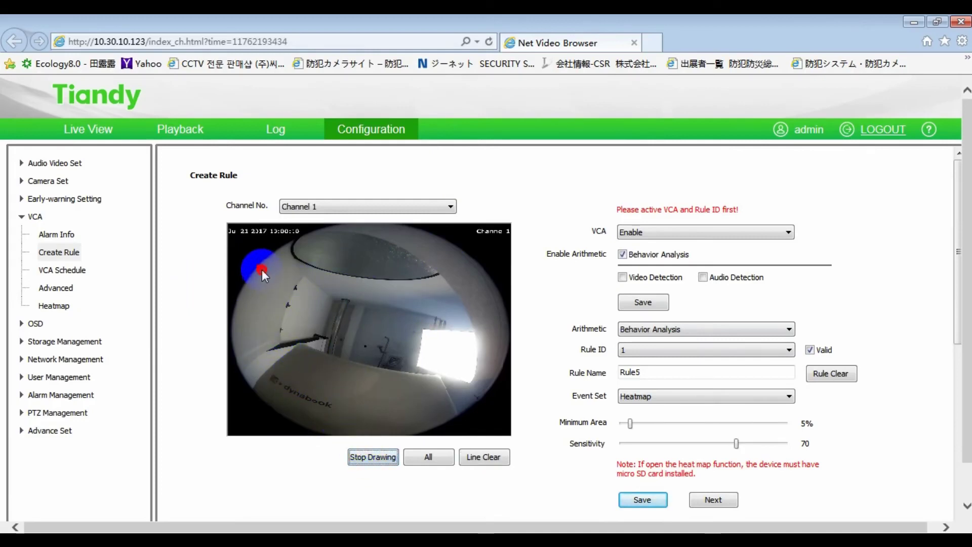
pyautogui.click(262, 328)
pyautogui.click(470, 406)
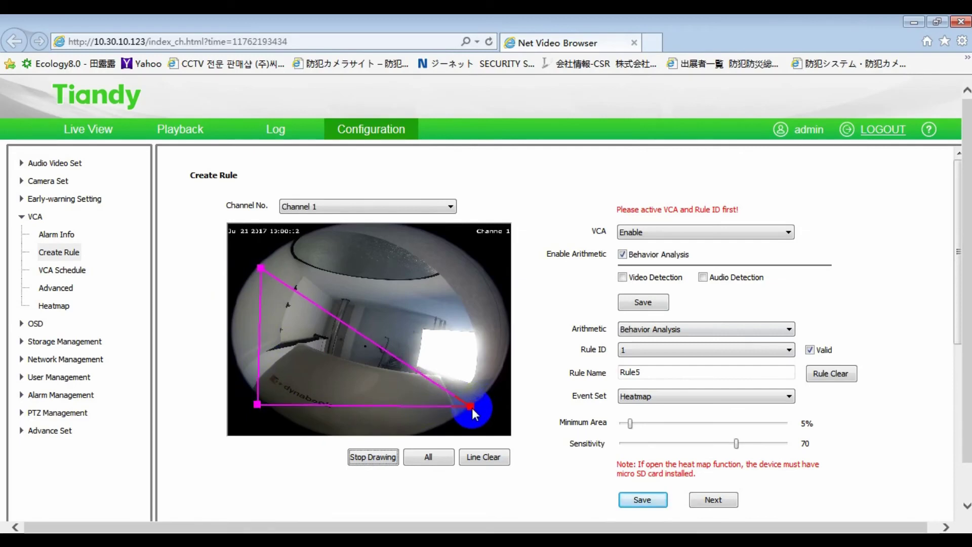
pyautogui.click(473, 323)
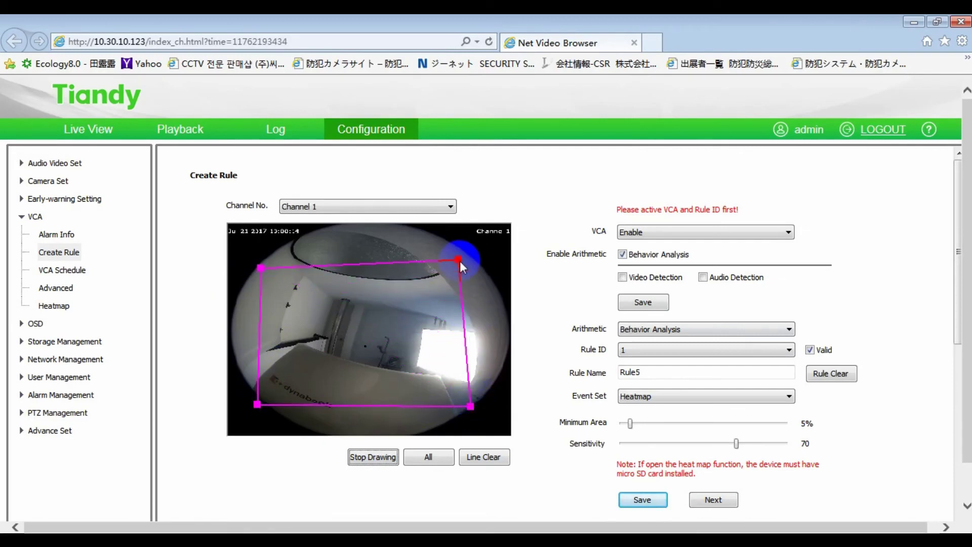
pyautogui.moveTo(463, 200); pyautogui.dragTo(476, 240)
pyautogui.moveTo(465, 289); pyautogui.dragTo(464, 274)
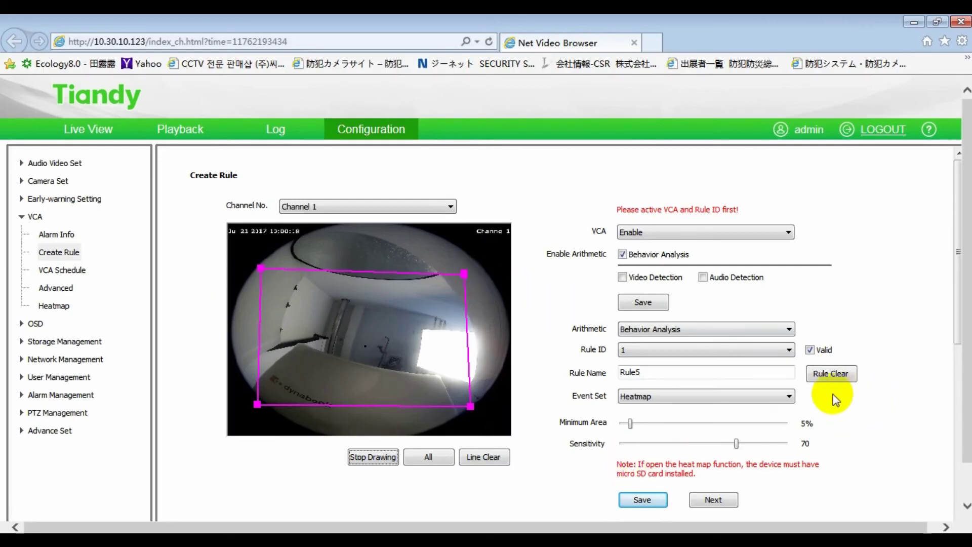
pyautogui.click(709, 499)
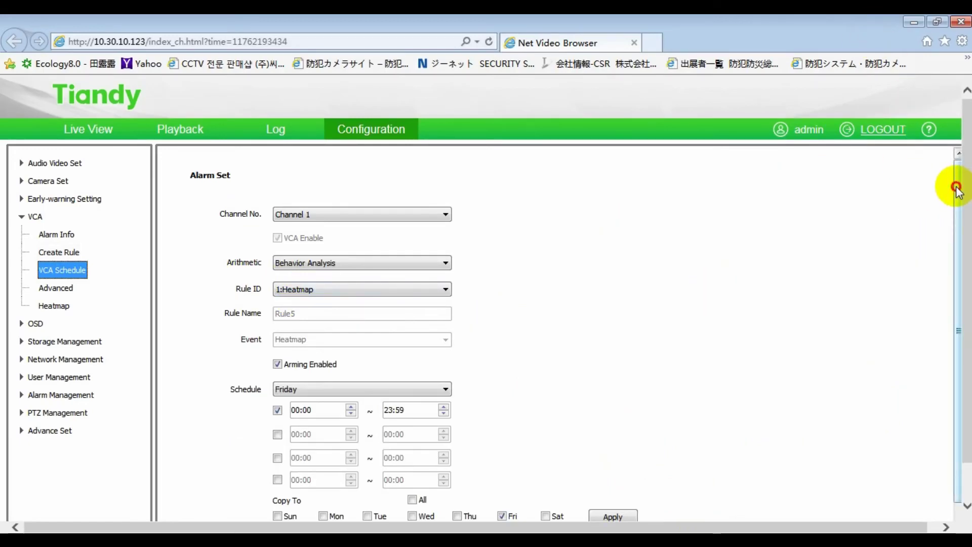
# Copy the Friday 00:00–23:59 arming schedule to All days of the week
pyautogui.moveTo(955, 190); pyautogui.dragTo(953, 225)
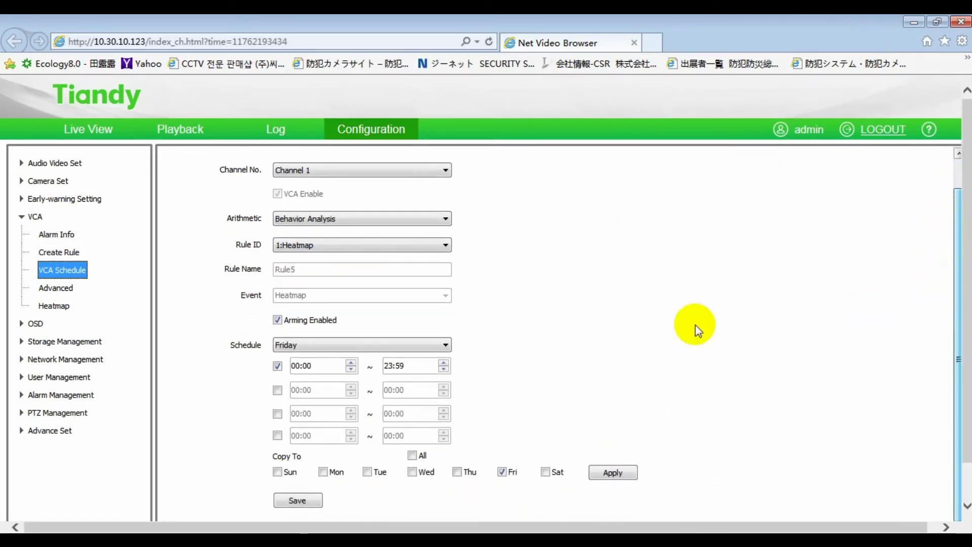
pyautogui.click(411, 455)
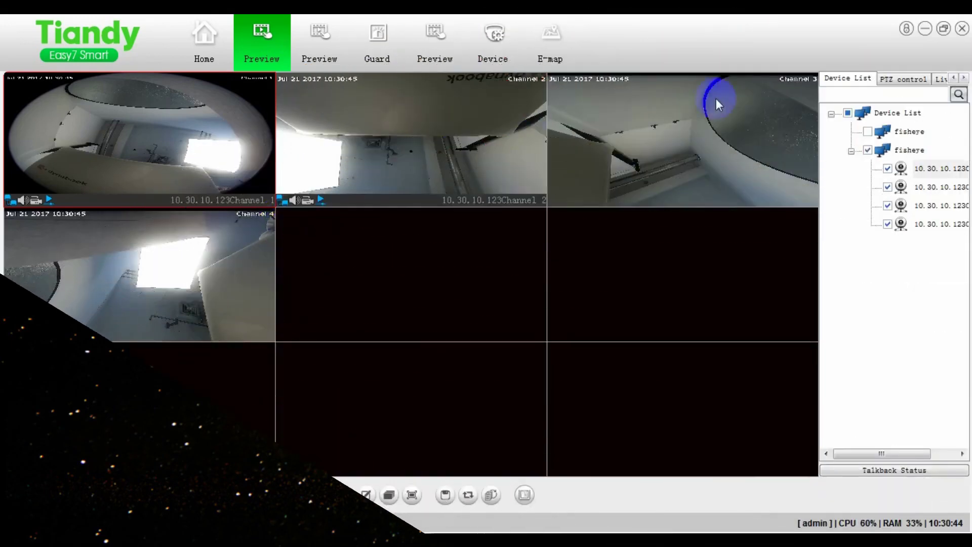
# Drag the Channel 1 fisheye feed into the Preview video grid
pyautogui.moveTo(869, 203); pyautogui.dragTo(182, 156)
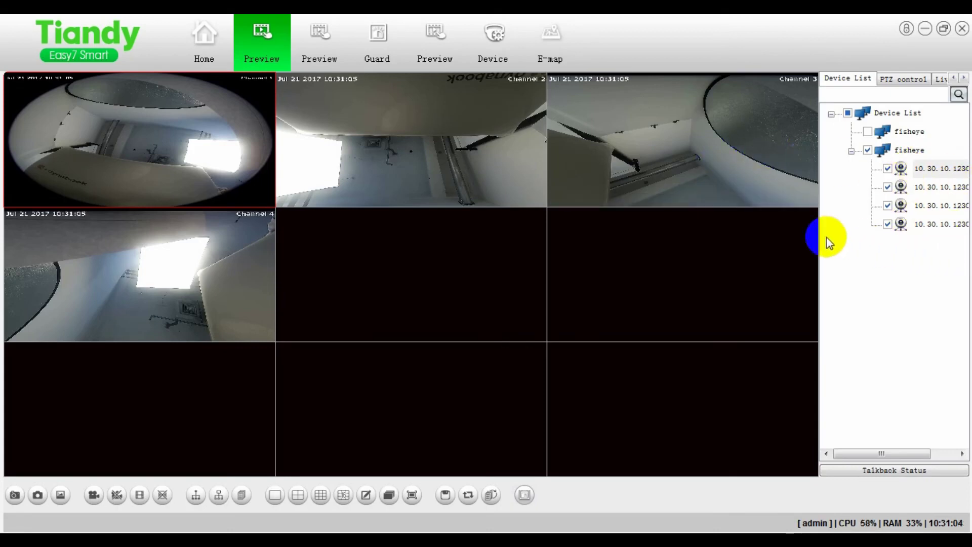
# Open fishview for Channel 1 and pan its top-right dewarped view right three times
pyautogui.rightClick(157, 119)
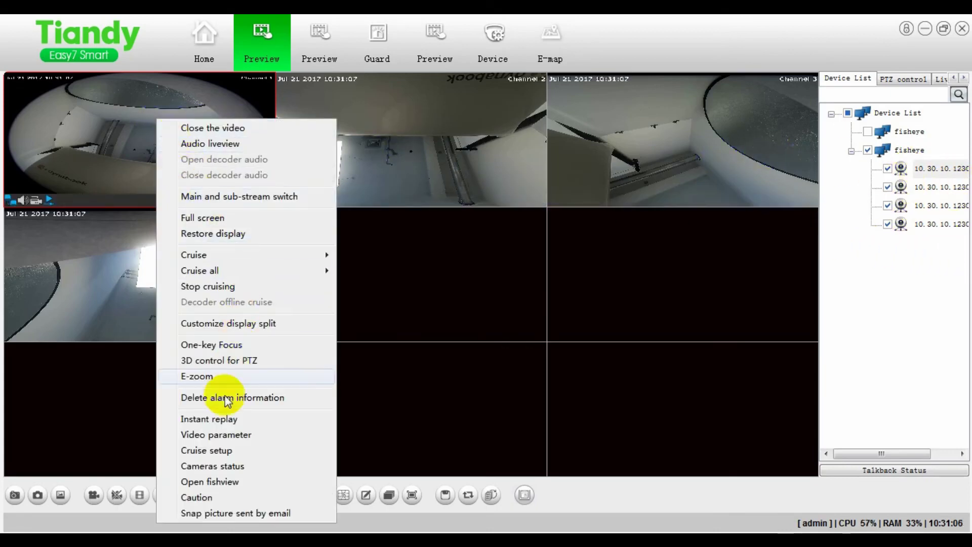
pyautogui.click(216, 481)
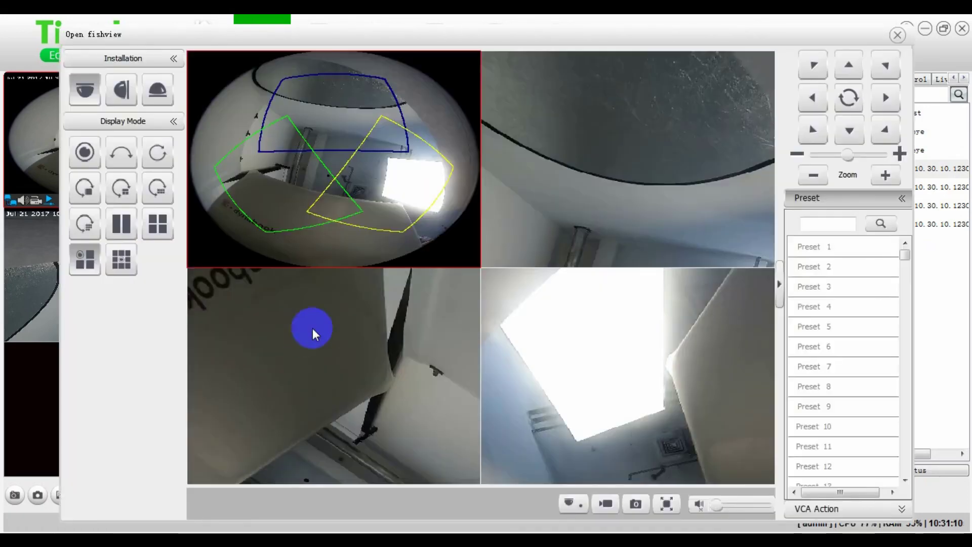
pyautogui.click(652, 144)
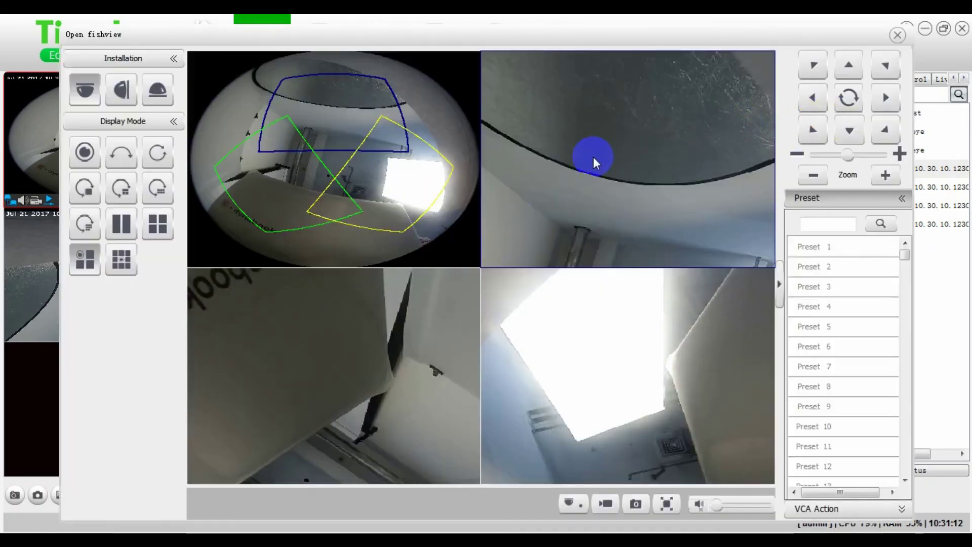
pyautogui.click(886, 99)
pyautogui.click(886, 98)
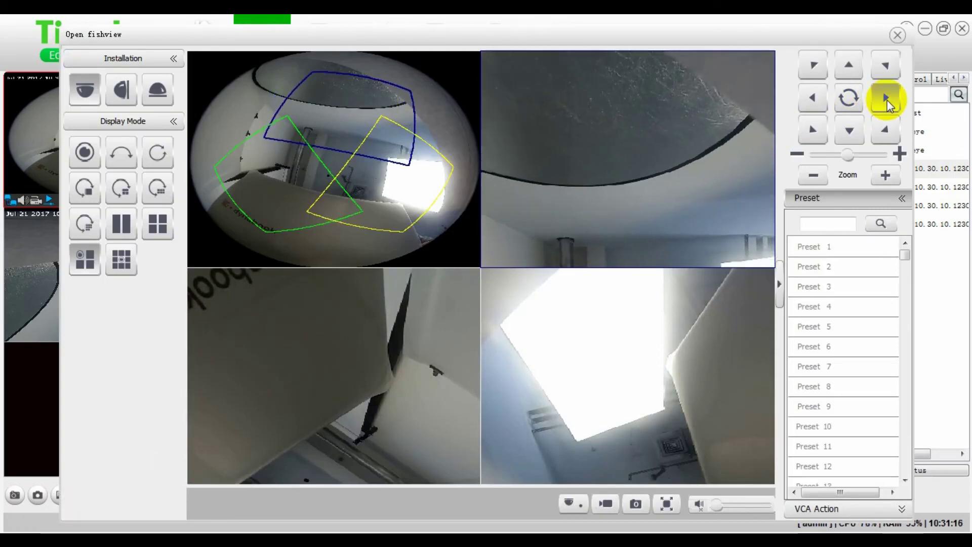
pyautogui.click(887, 98)
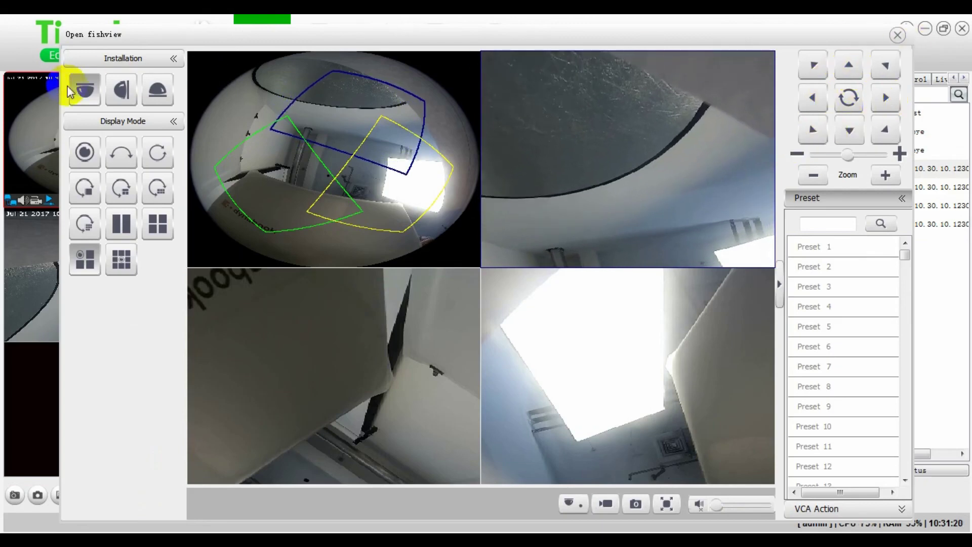
# Try wall-mount and another installation mode, then return to ceiling mount
pyautogui.click(121, 90)
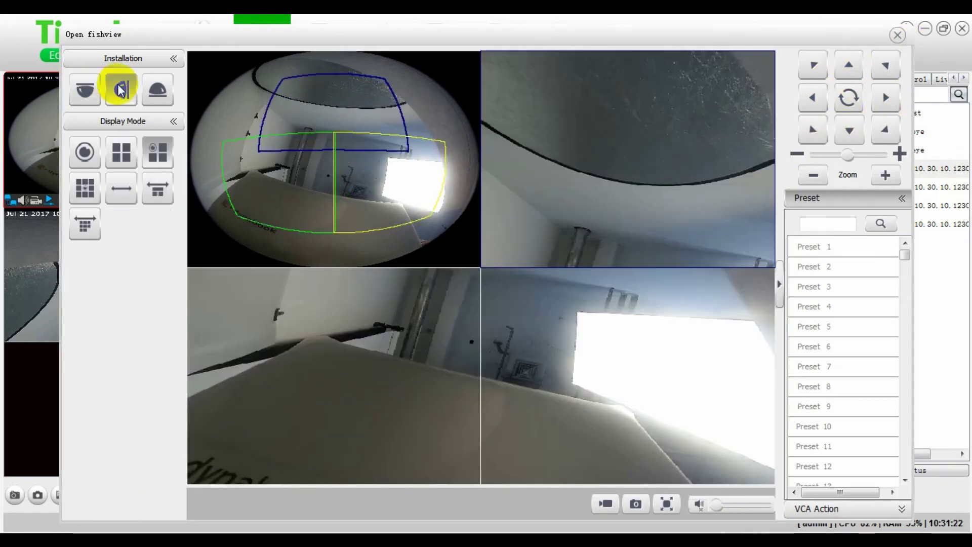
pyautogui.click(155, 91)
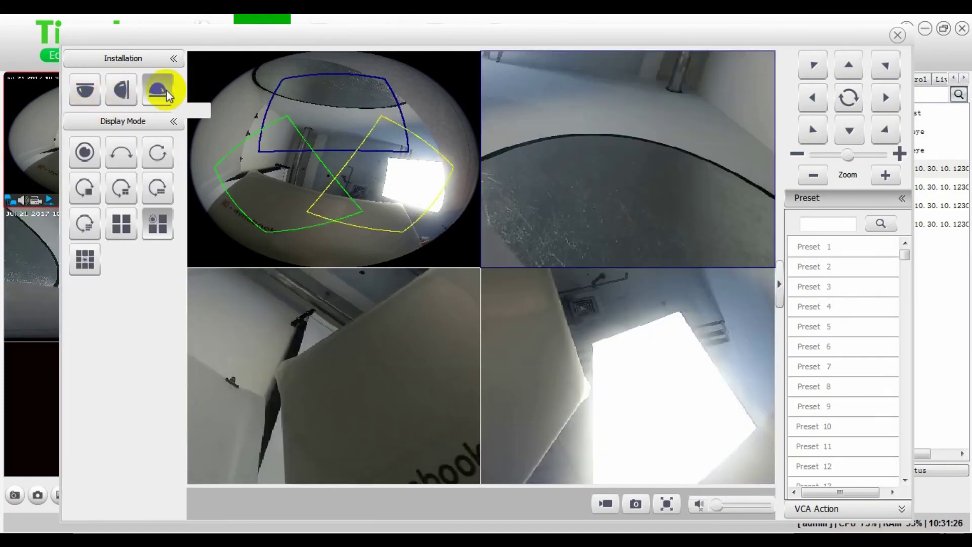
pyautogui.click(86, 92)
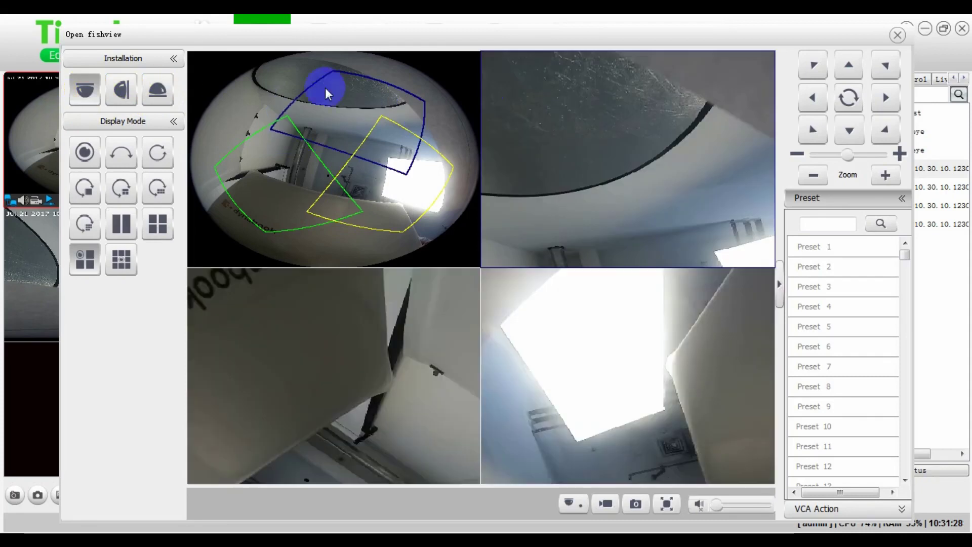
# Close the fisheye window and start playback in the fisheye device's Caution guard view
pyautogui.click(898, 35)
pyautogui.rightClick(908, 169)
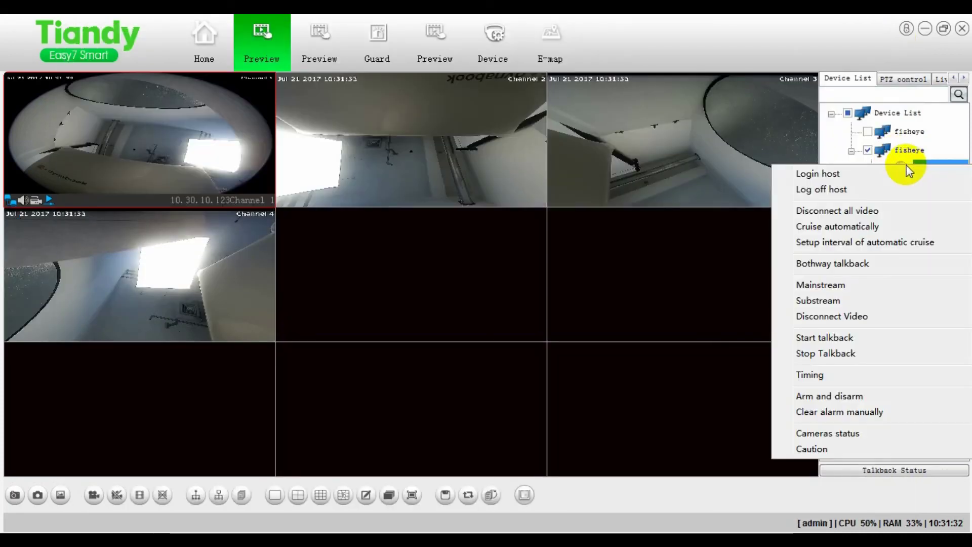
pyautogui.click(812, 449)
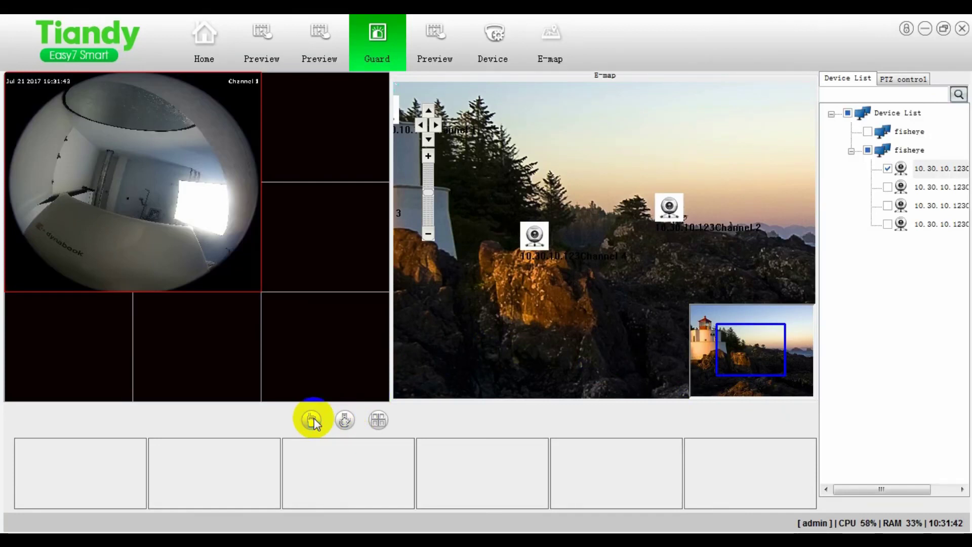
pyautogui.click(344, 422)
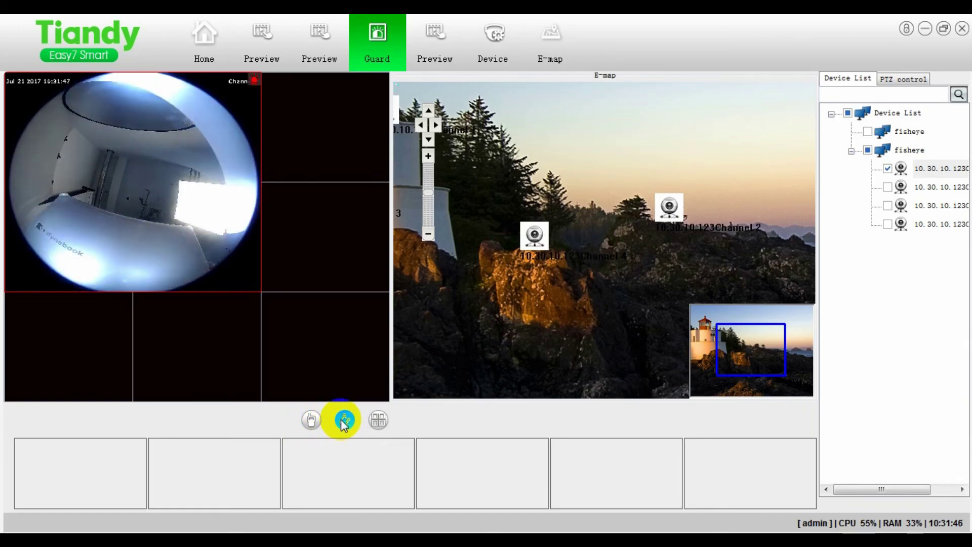
pyautogui.click(378, 420)
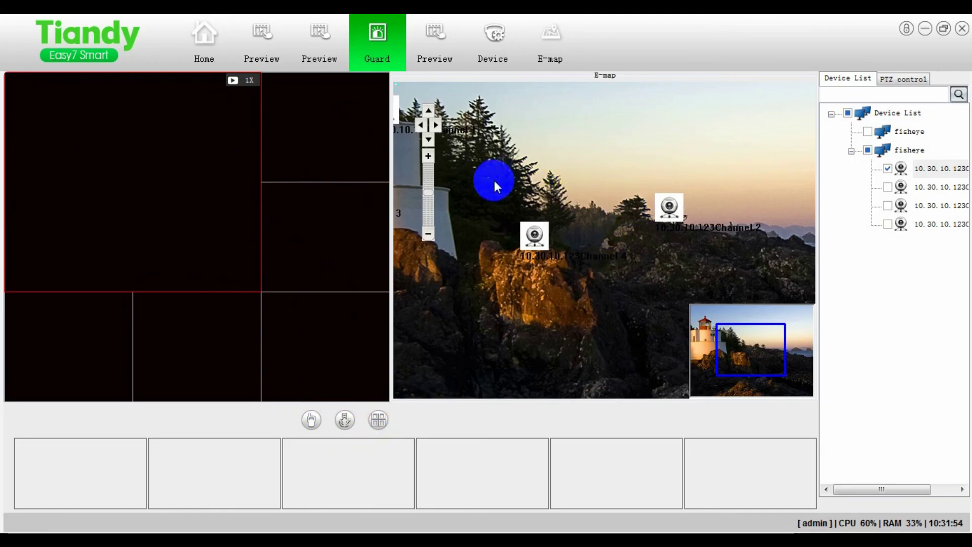
# Preview Channel 4's live video from the map, then open the full E-map page
pyautogui.doubleClick(533, 234)
pyautogui.click(713, 163)
pyautogui.click(532, 50)
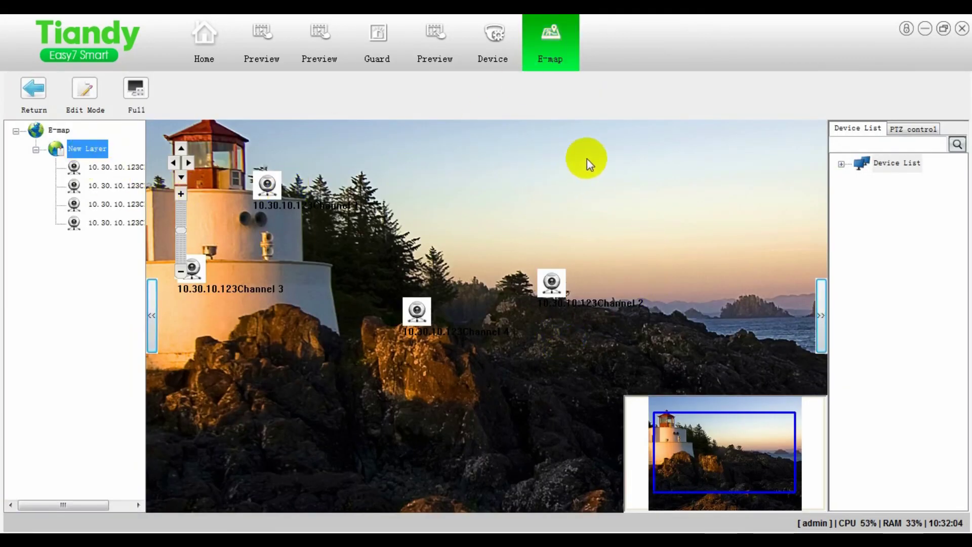
pyautogui.click(522, 293)
pyautogui.click(316, 229)
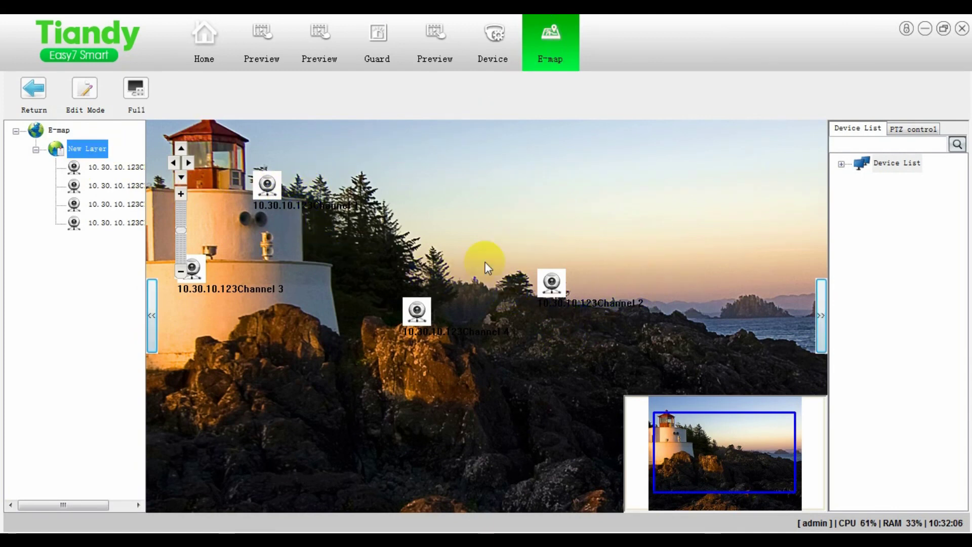
pyautogui.doubleClick(415, 311)
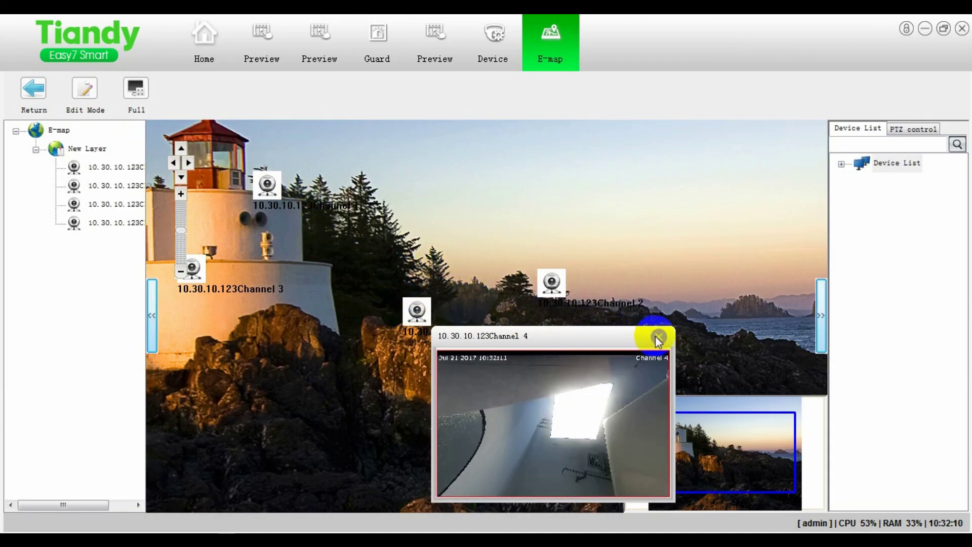
pyautogui.click(657, 338)
pyautogui.doubleClick(552, 282)
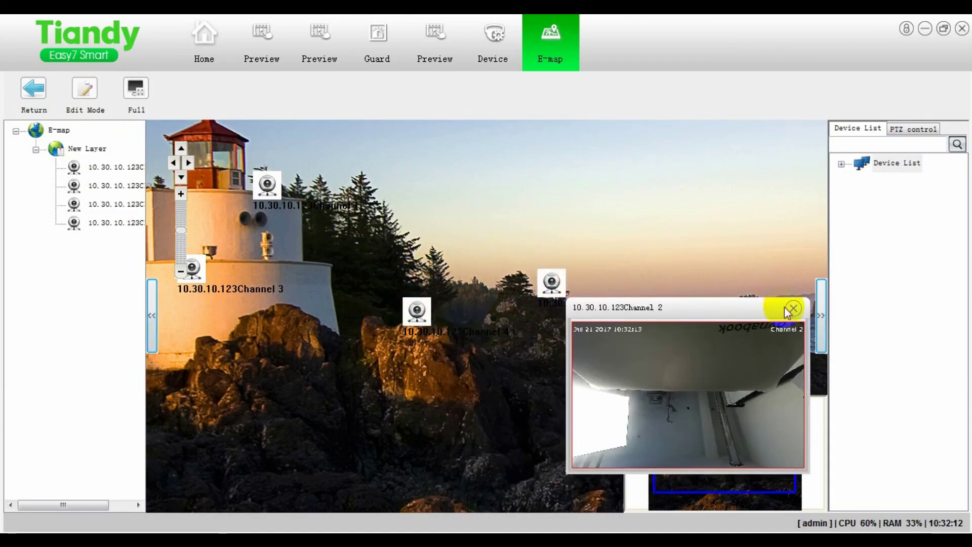
pyautogui.click(791, 309)
pyautogui.doubleClick(192, 270)
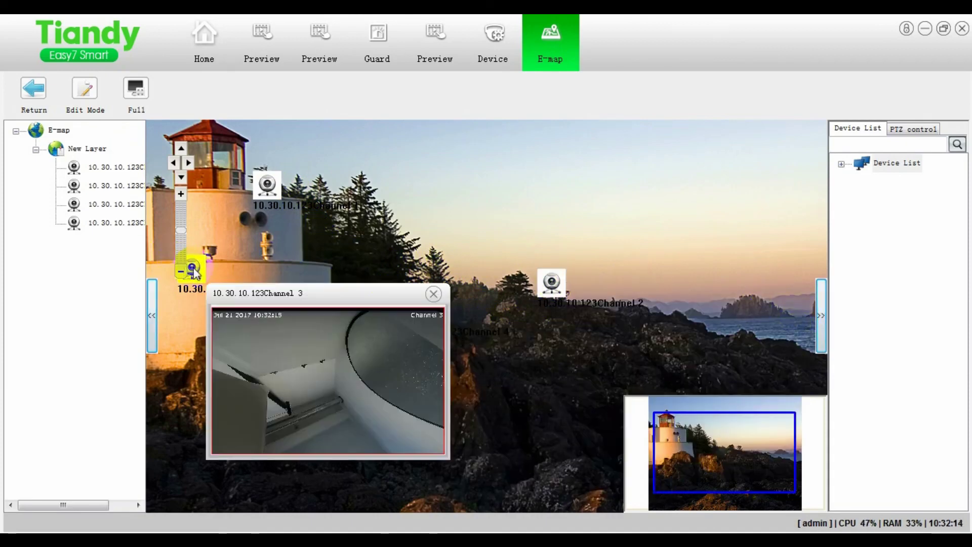
pyautogui.click(433, 294)
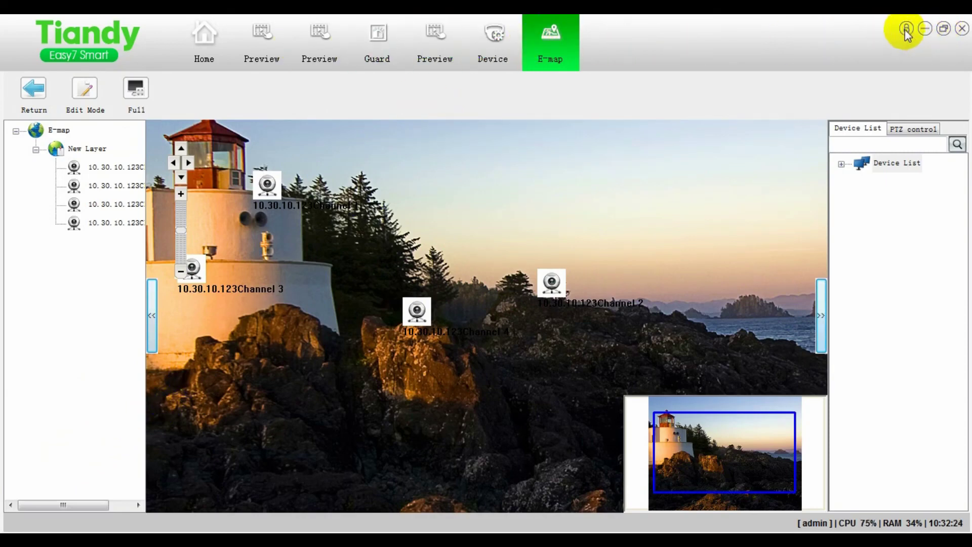
# From Home, open Heatmap and show the space heatmap for the second fisheye's first camera
pyautogui.click(204, 56)
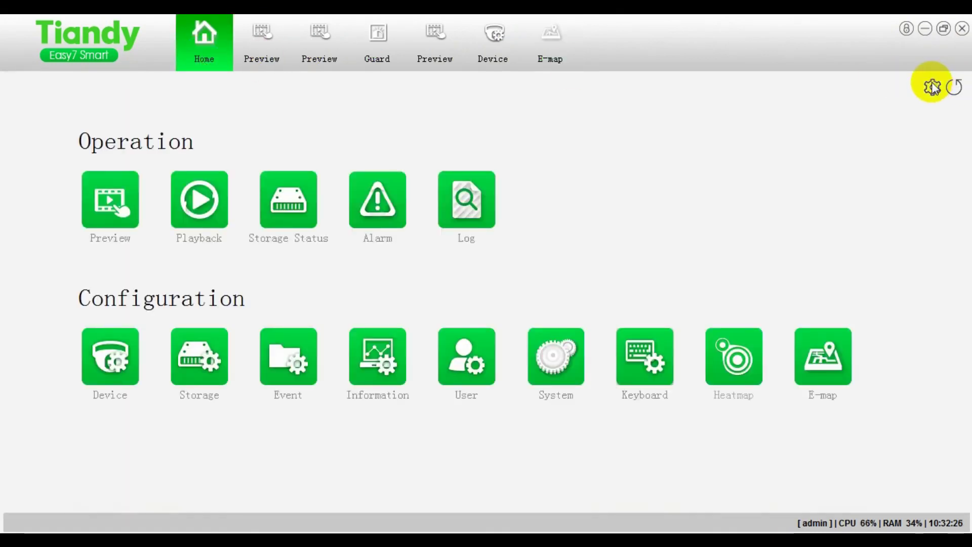
pyautogui.click(735, 365)
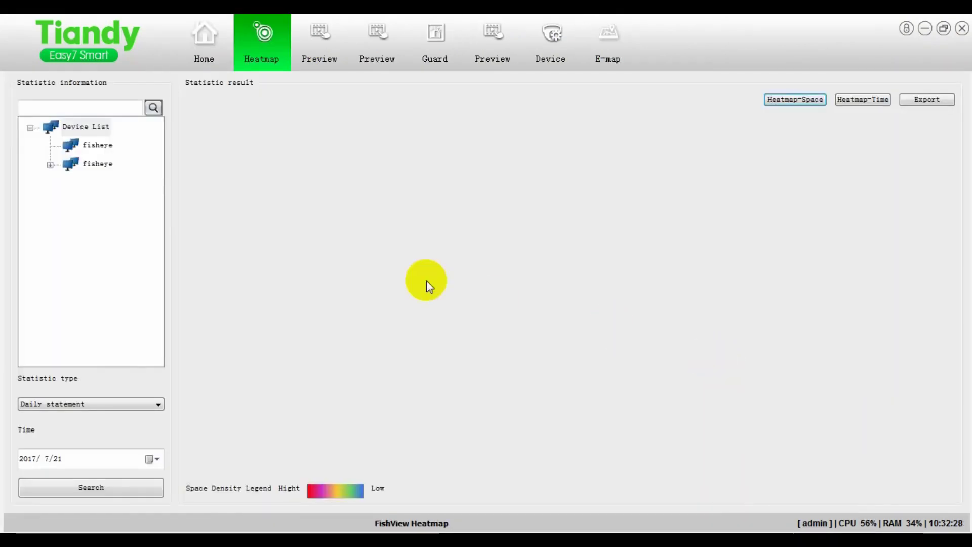
pyautogui.click(49, 165)
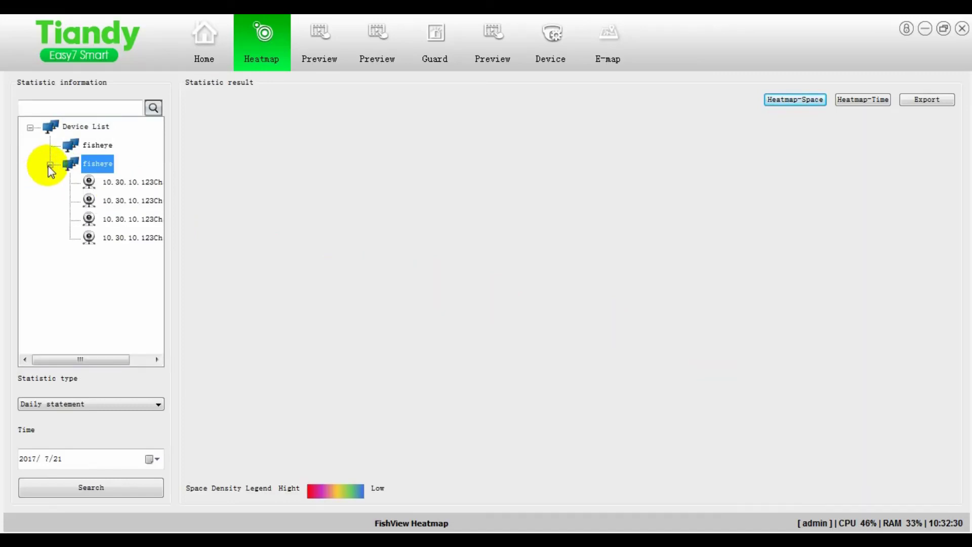
pyautogui.click(100, 184)
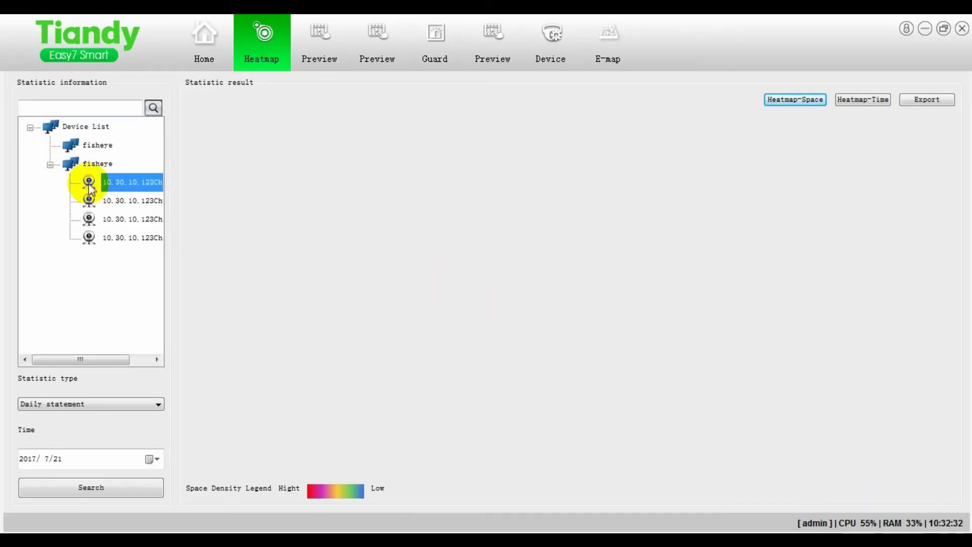
pyautogui.click(788, 103)
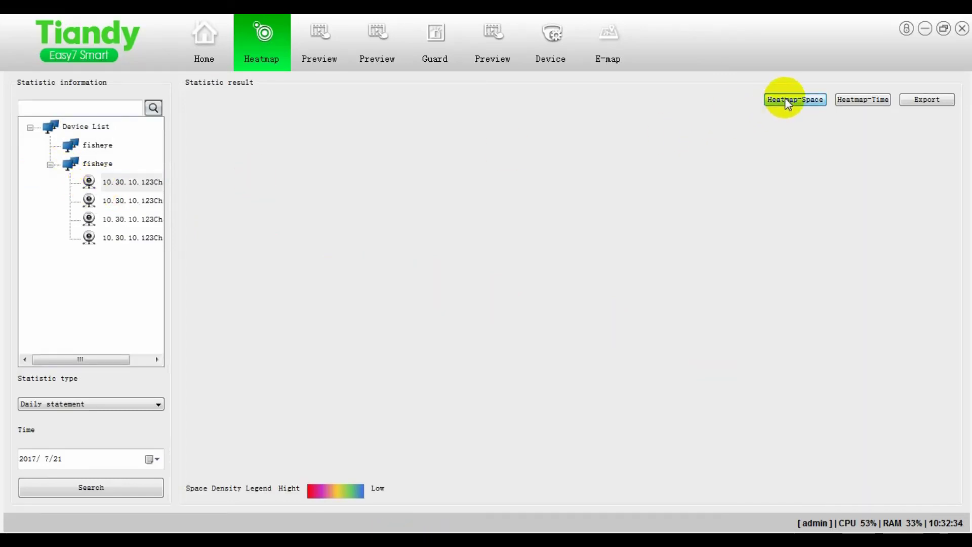